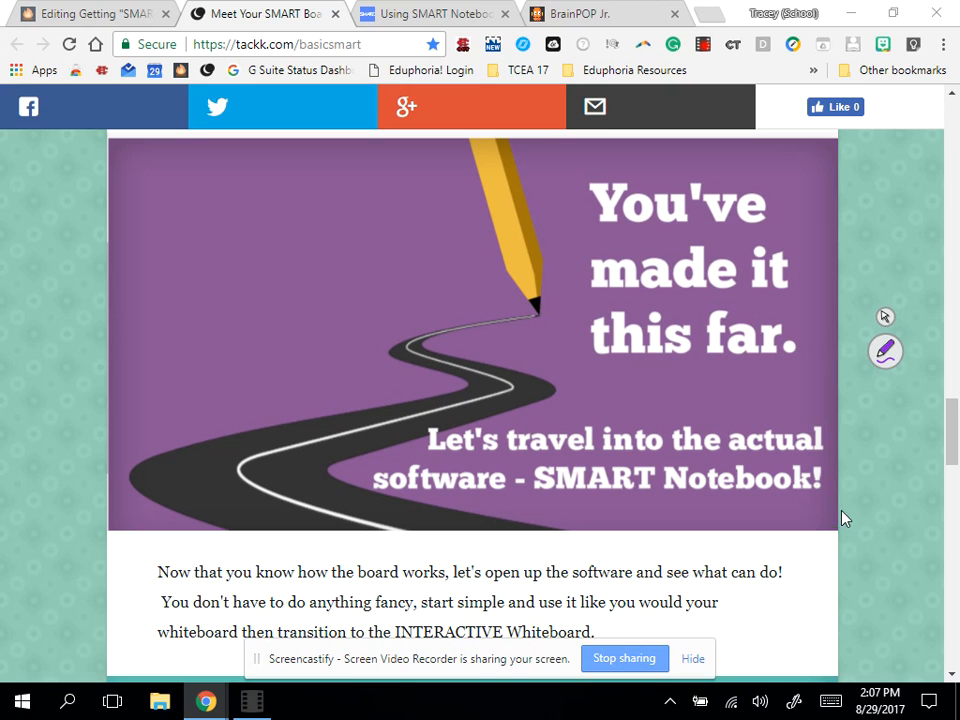
- Switch to SMART Notebook, view the example files in its welcome window, and close that window to leave a blank file
{"action": "left_click", "coordinate": [853, 15]}
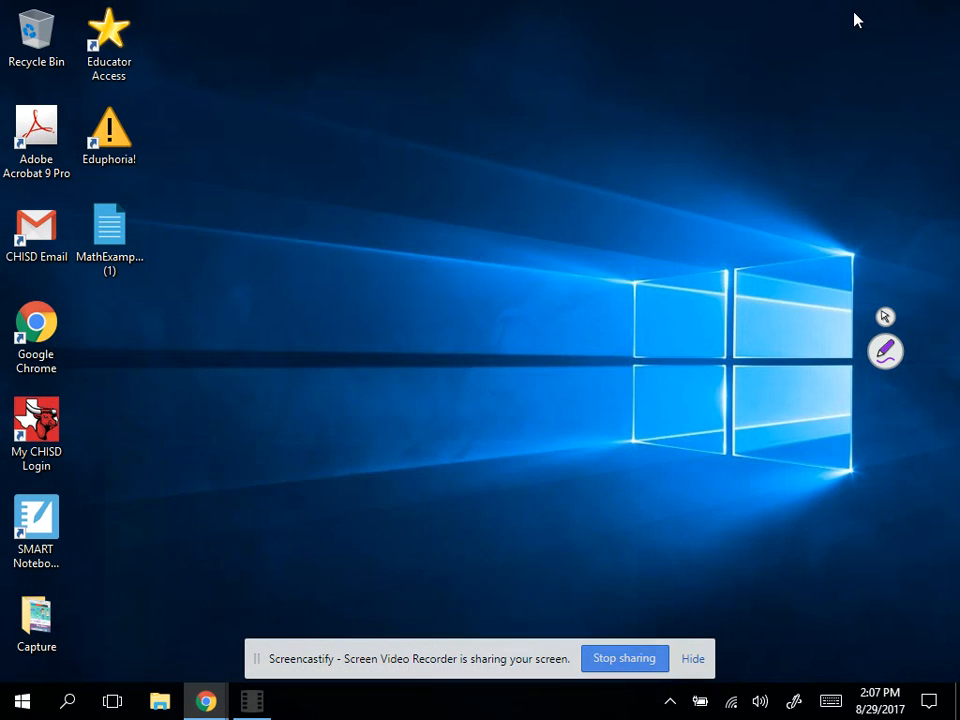
{"action": "double_click", "coordinate": [48, 532]}
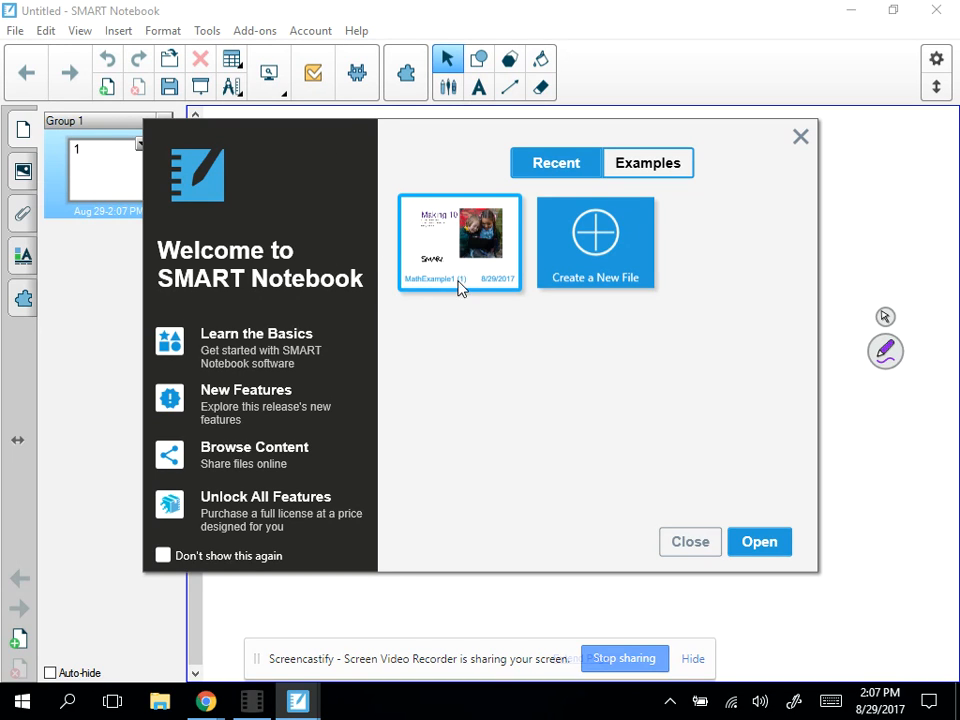
{"action": "left_click", "coordinate": [648, 165]}
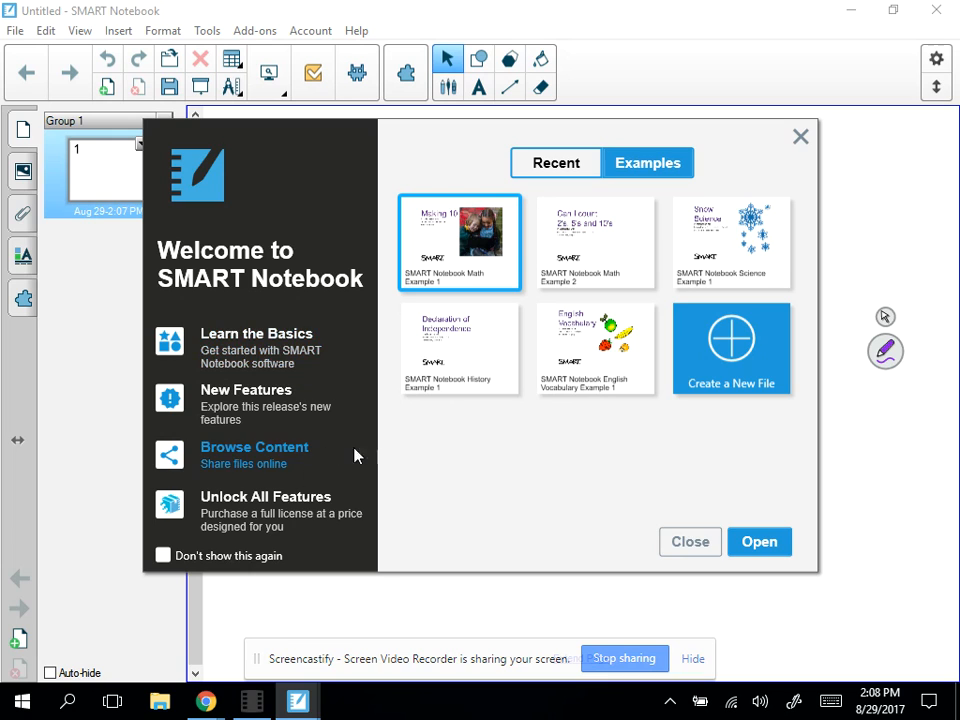
{"action": "left_click", "coordinate": [690, 546]}
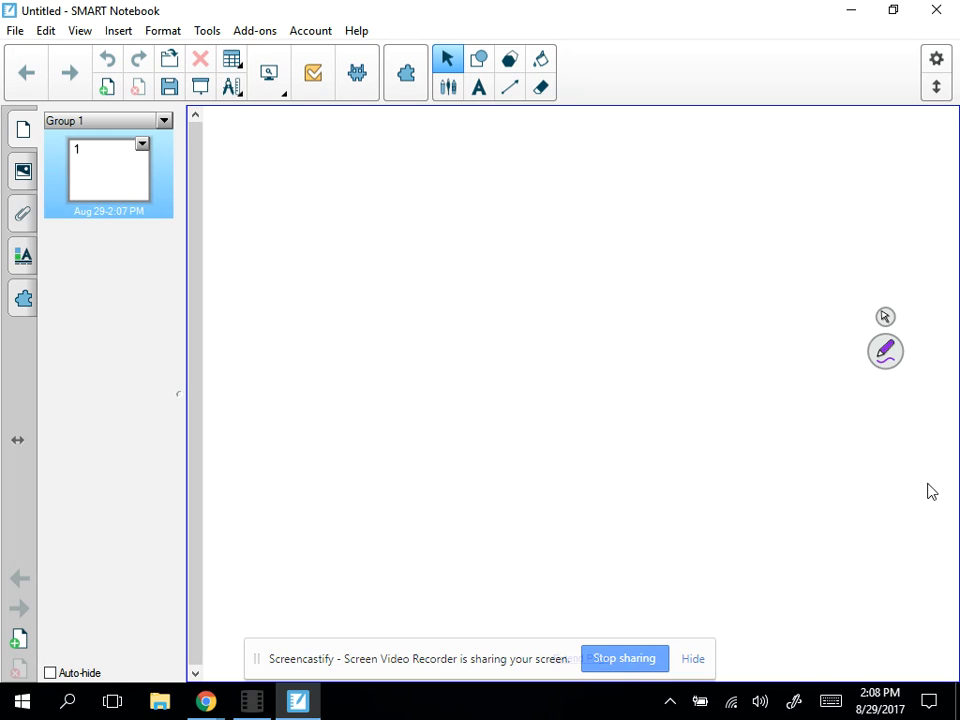
- Collapse the floating inking tool against the screen edge, and display the Pens tool's options before returning to the Selection tool
{"action": "left_click", "coordinate": [886, 360]}
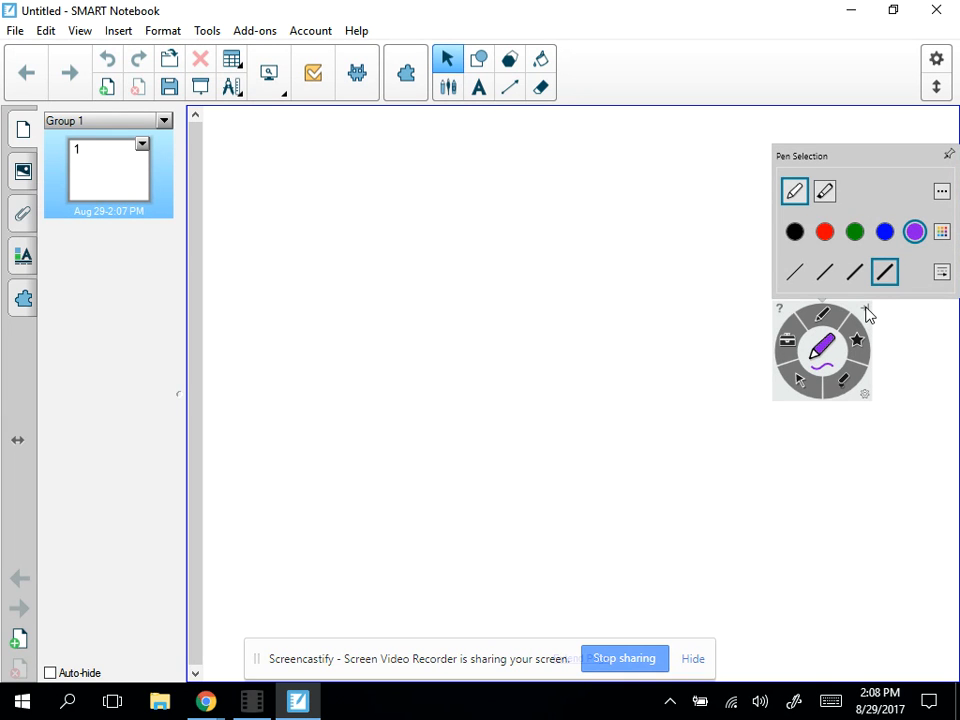
{"action": "left_click", "coordinate": [866, 312]}
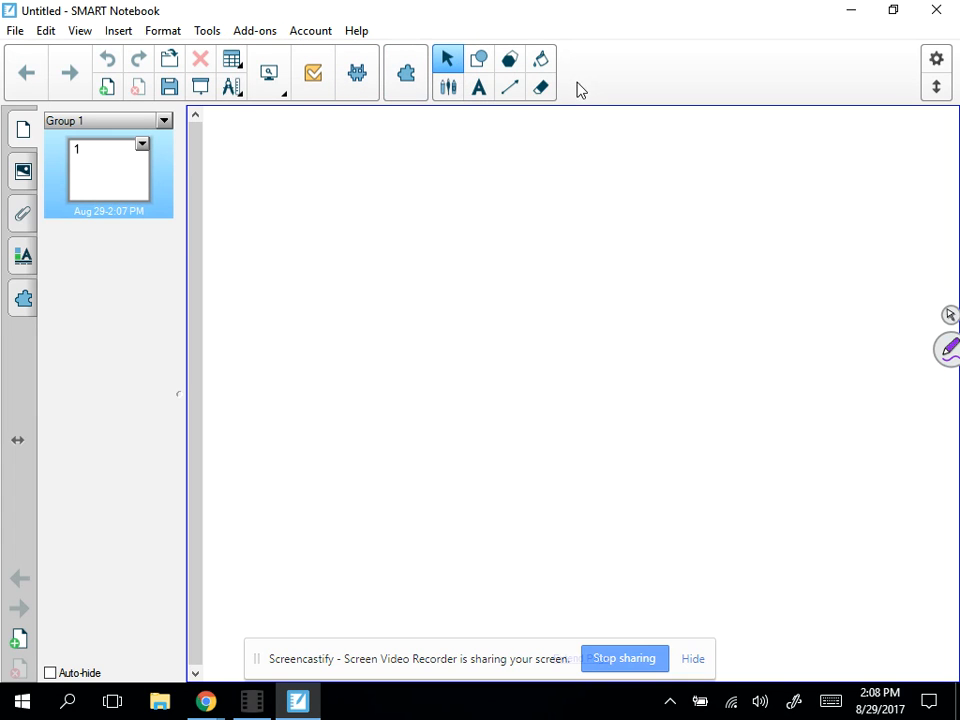
{"action": "left_click", "coordinate": [449, 89]}
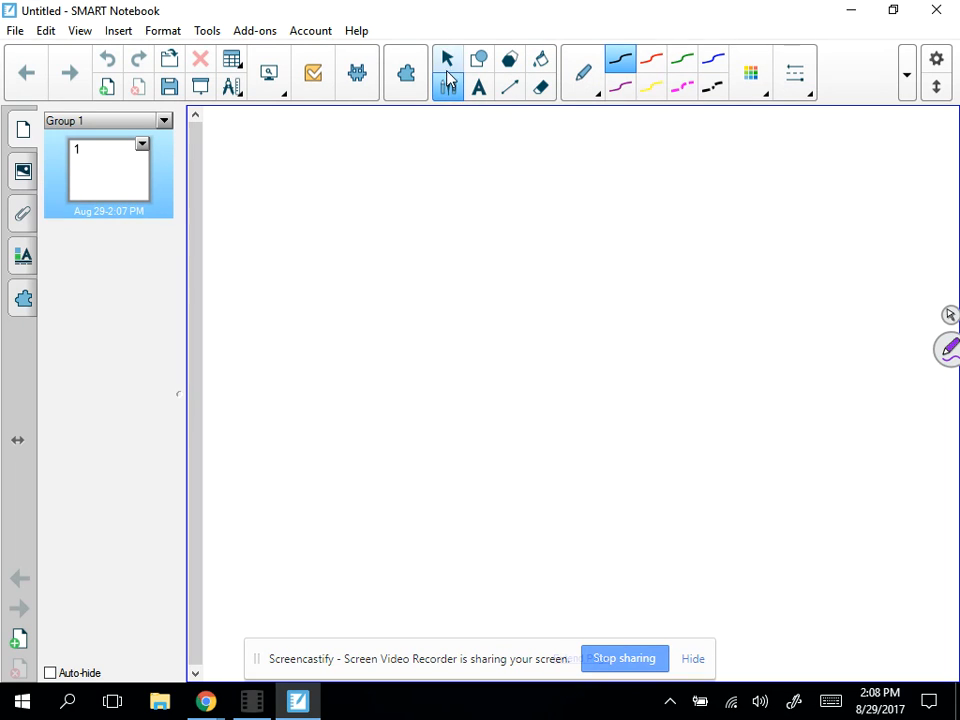
{"action": "left_click", "coordinate": [447, 59]}
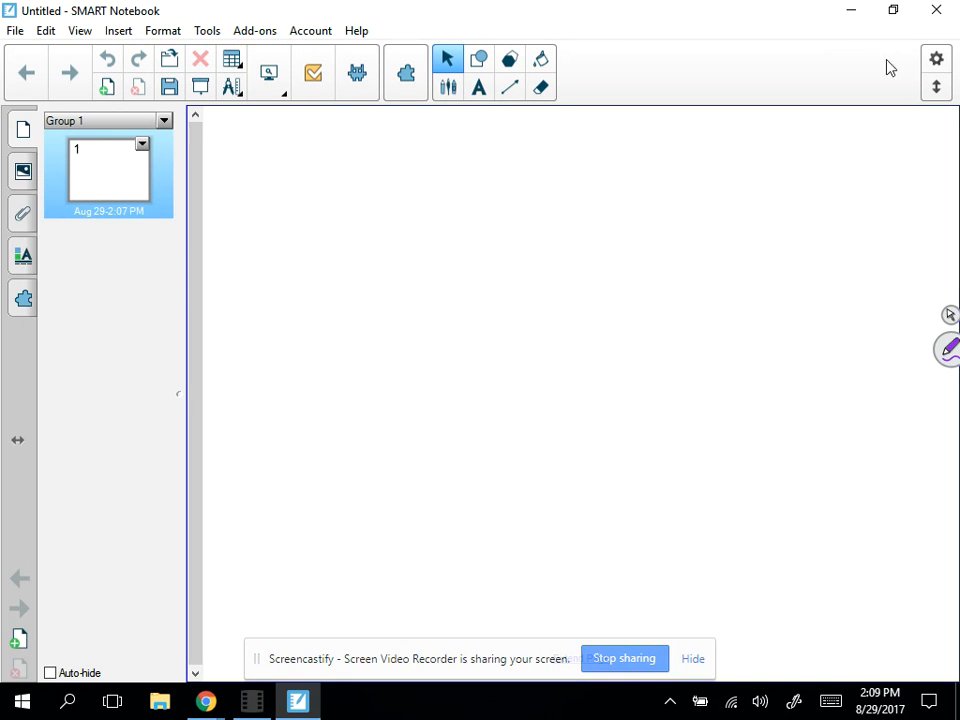
- Review the Actions, Add-ons and Tools items available for customizing the toolbar, without changing any of them
{"action": "left_click", "coordinate": [938, 62]}
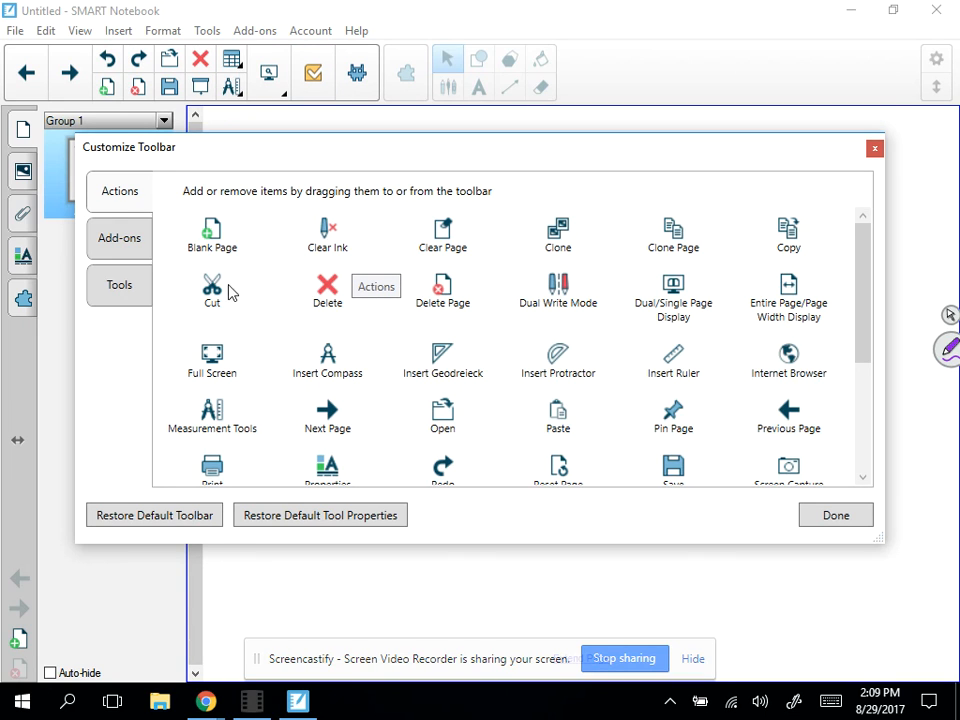
{"action": "left_click", "coordinate": [124, 244]}
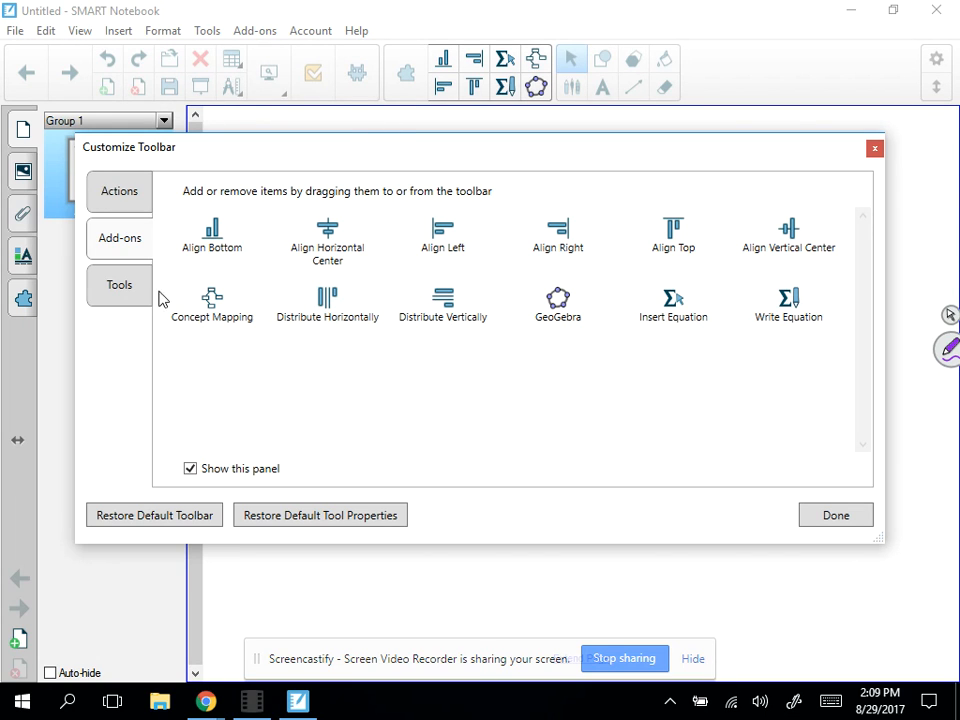
{"action": "left_click", "coordinate": [120, 287]}
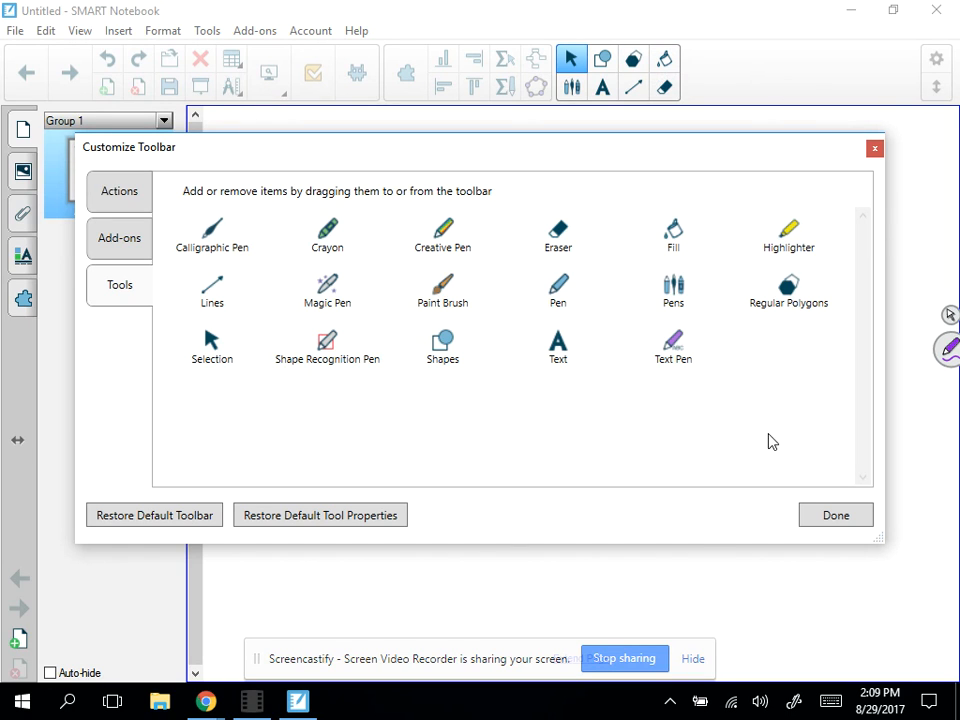
{"action": "left_click", "coordinate": [842, 516]}
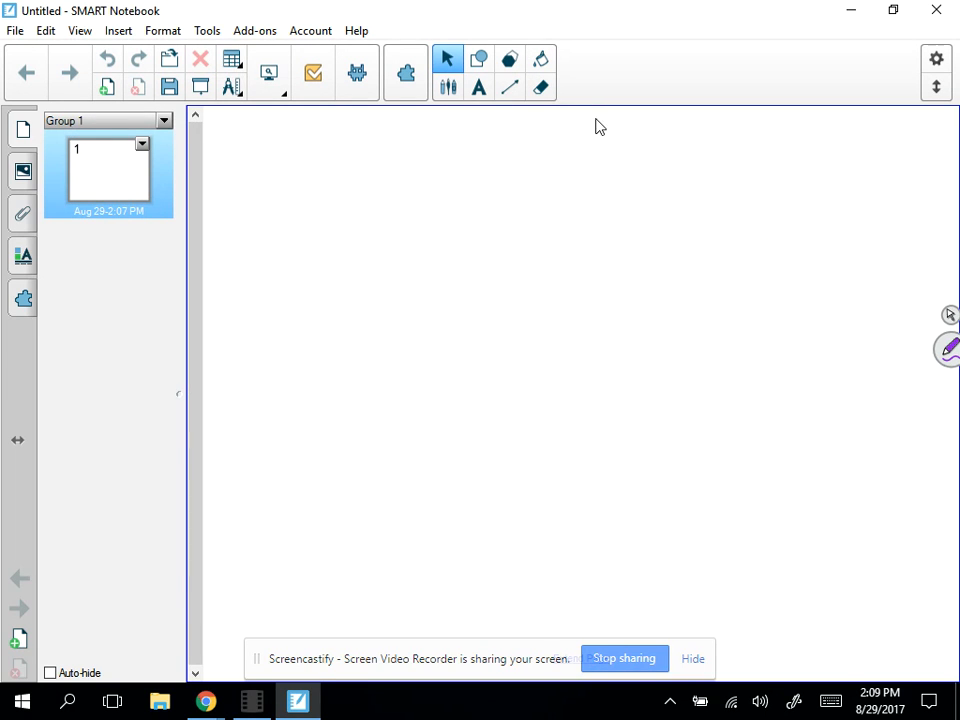
- Move the toolbar below the page area and return it to its place above the page
{"action": "left_click", "coordinate": [937, 90]}
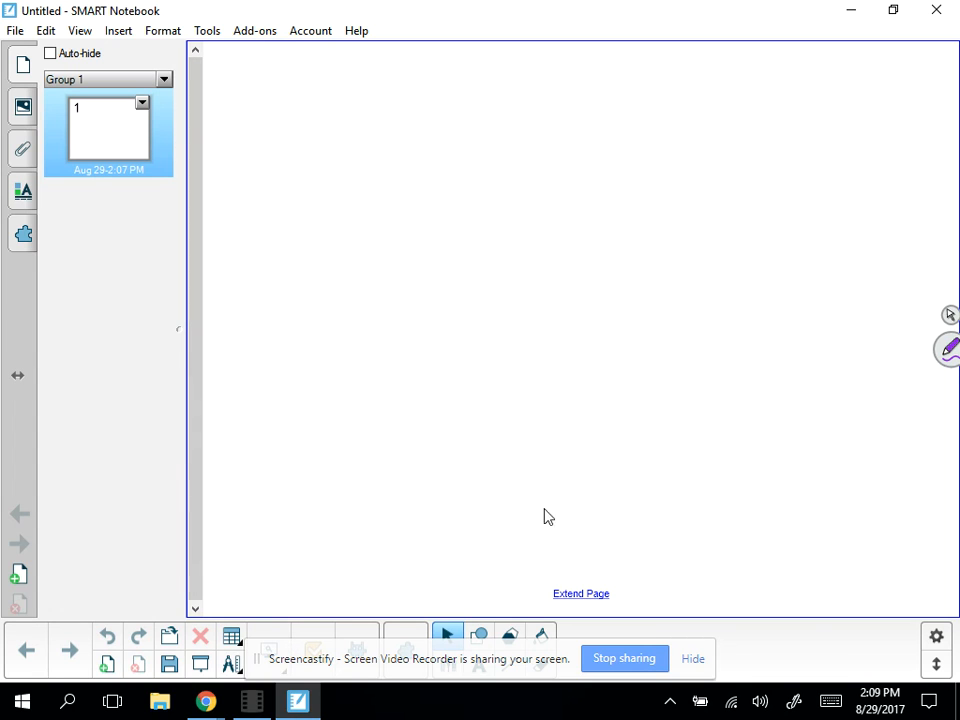
{"action": "left_click", "coordinate": [935, 665]}
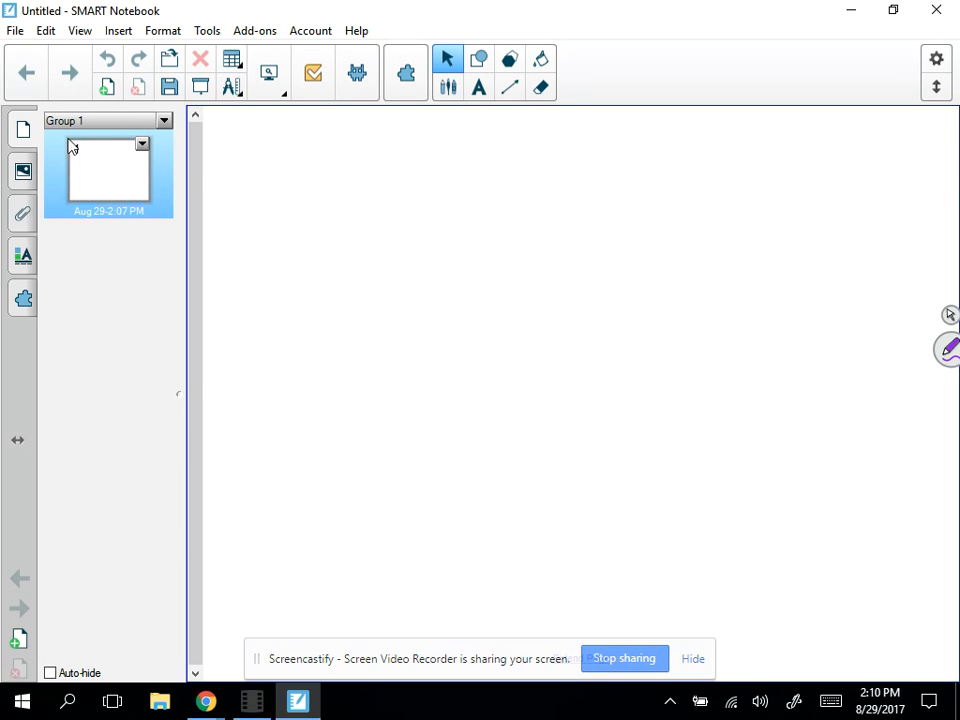
- Look at the Gallery's content categories and the file's attachments list
{"action": "left_click", "coordinate": [27, 188]}
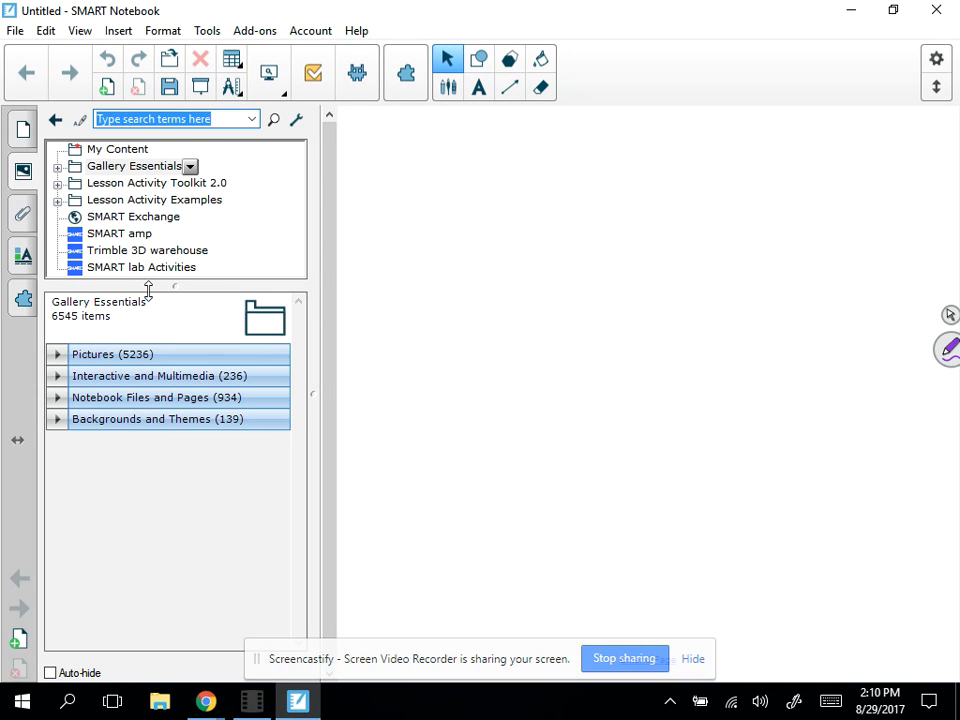
{"action": "left_click", "coordinate": [22, 218]}
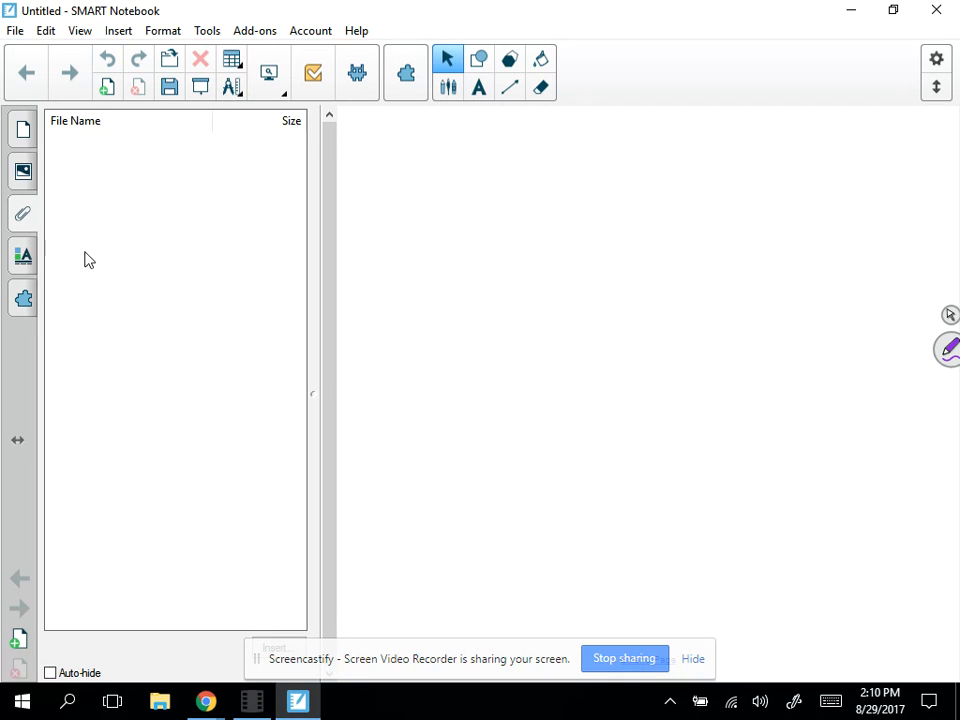
- Try a solid purple background on page 1, and replace it with a sparse dotted pattern fill
{"action": "left_click", "coordinate": [23, 258]}
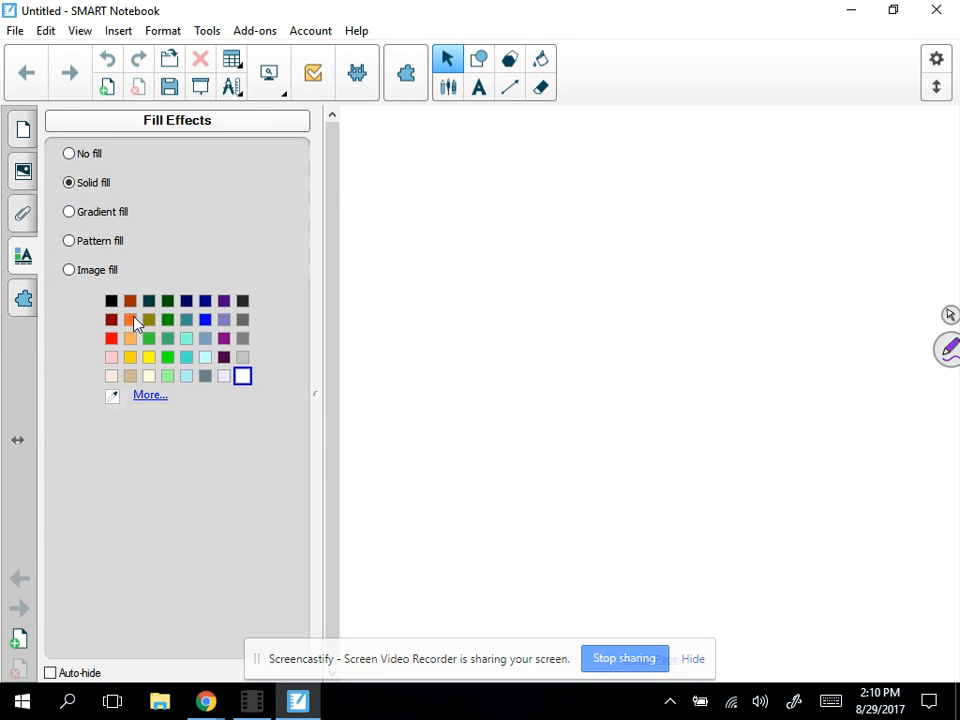
{"action": "left_click", "coordinate": [225, 341]}
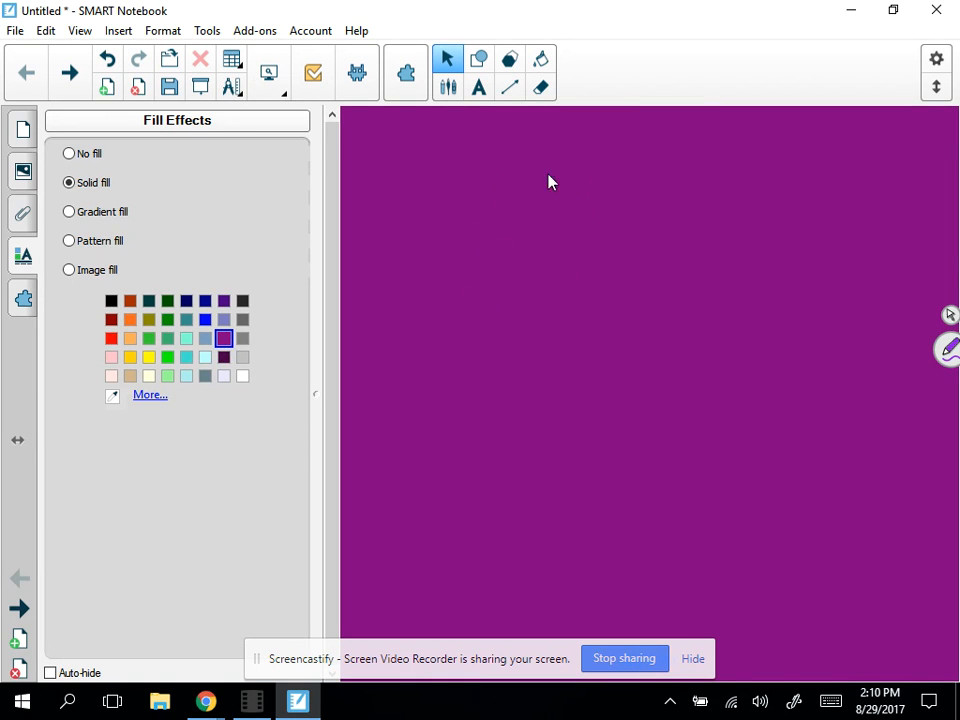
{"action": "left_click", "coordinate": [80, 243]}
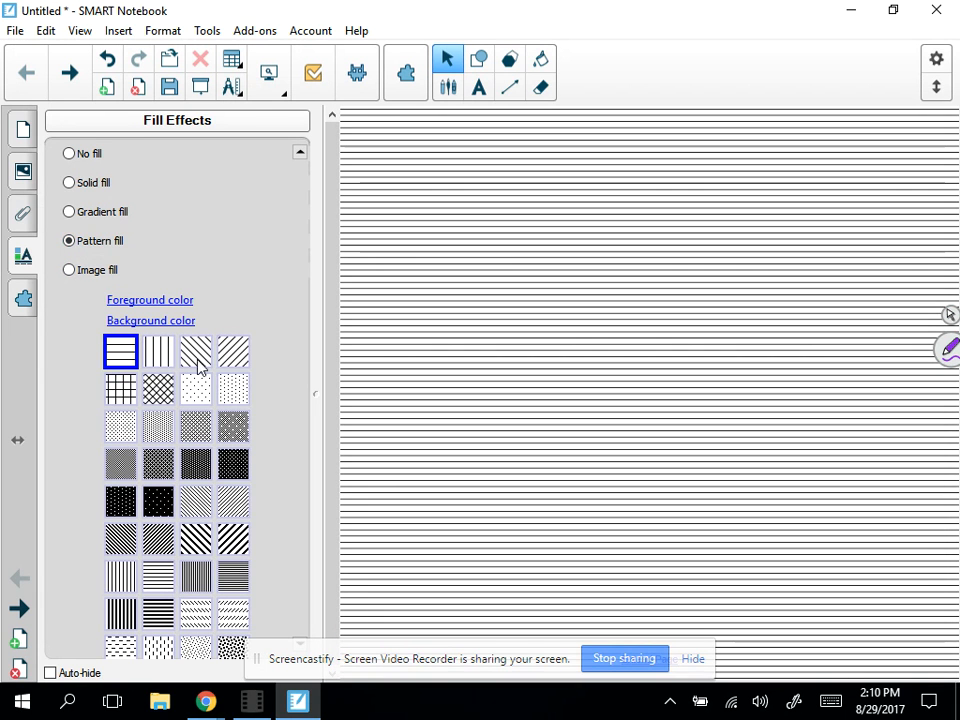
{"action": "left_click", "coordinate": [197, 392]}
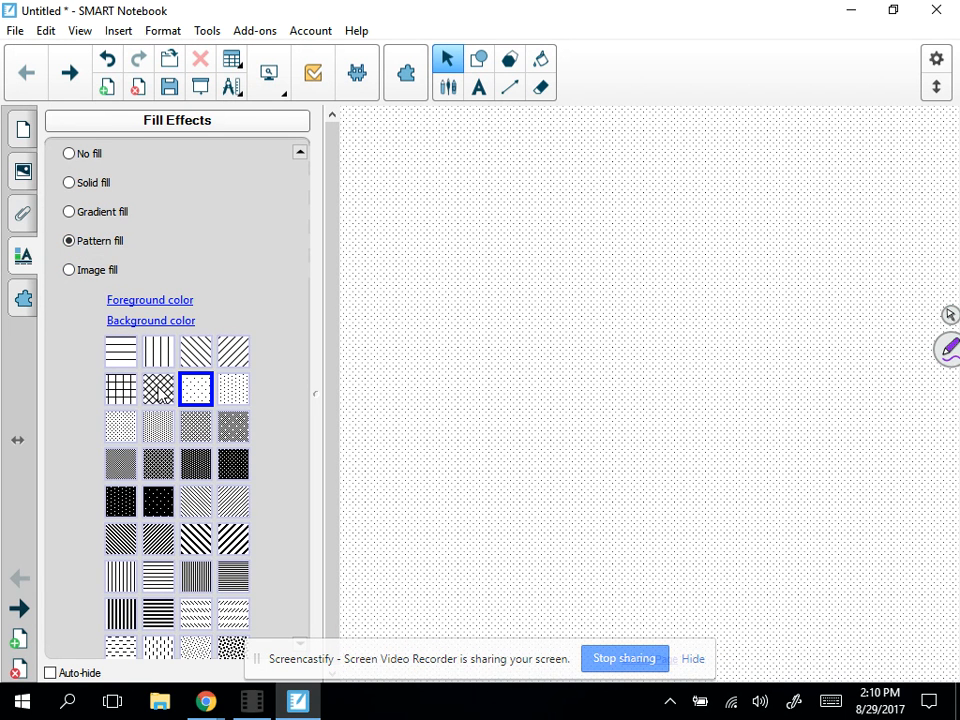
- Display the available add-ons, and check the commands offered by the SMART Board system tray program
{"action": "left_click", "coordinate": [24, 300]}
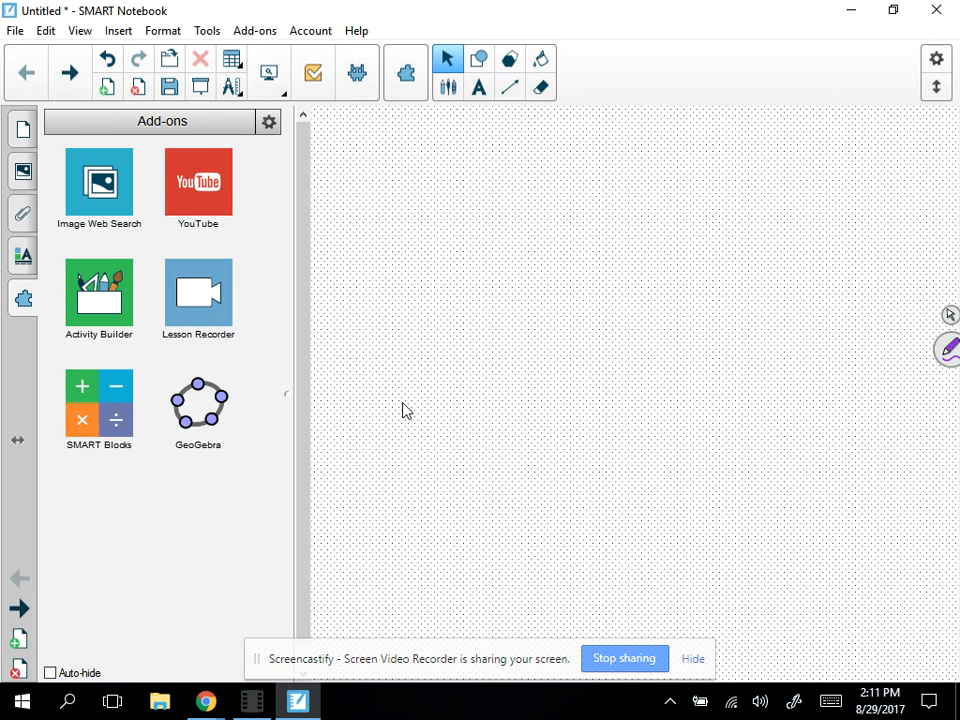
{"action": "left_click", "coordinate": [670, 704]}
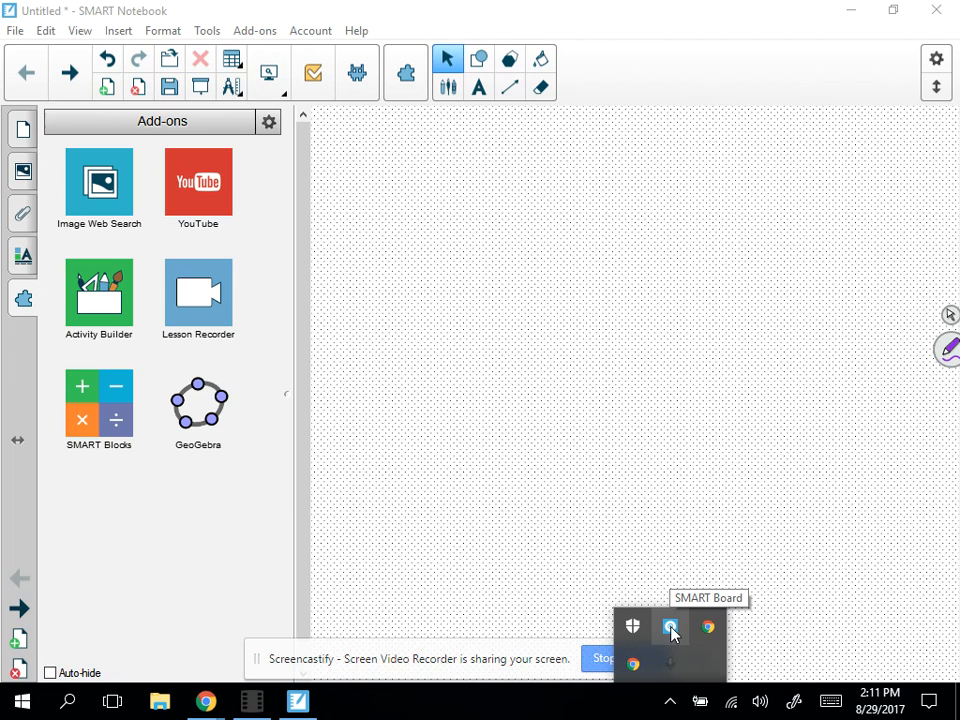
{"action": "left_click", "coordinate": [670, 628]}
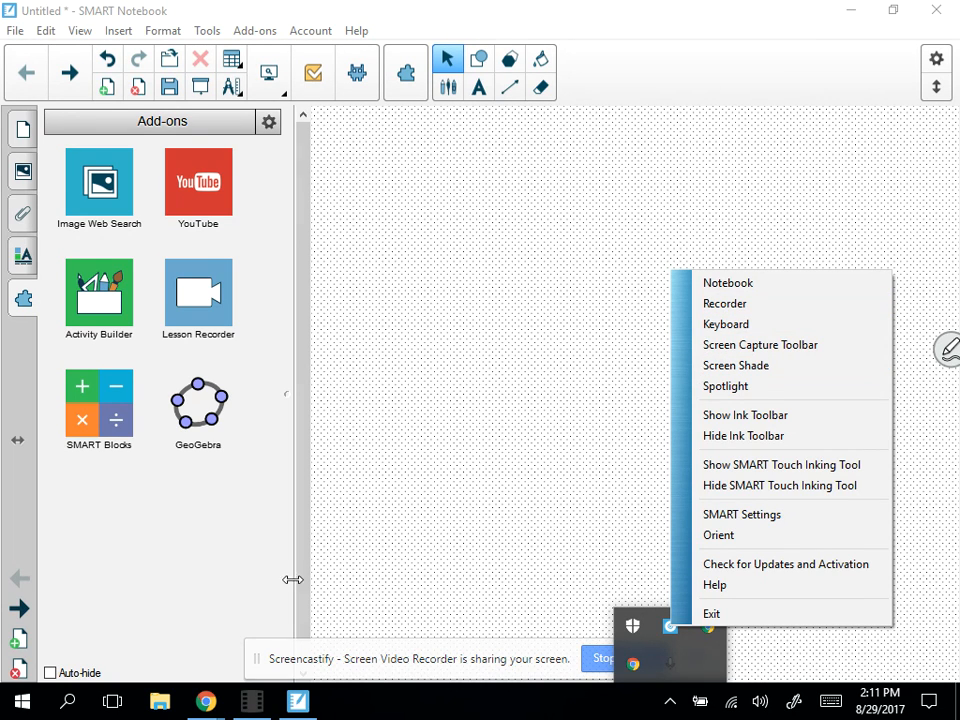
{"action": "left_click", "coordinate": [285, 583]}
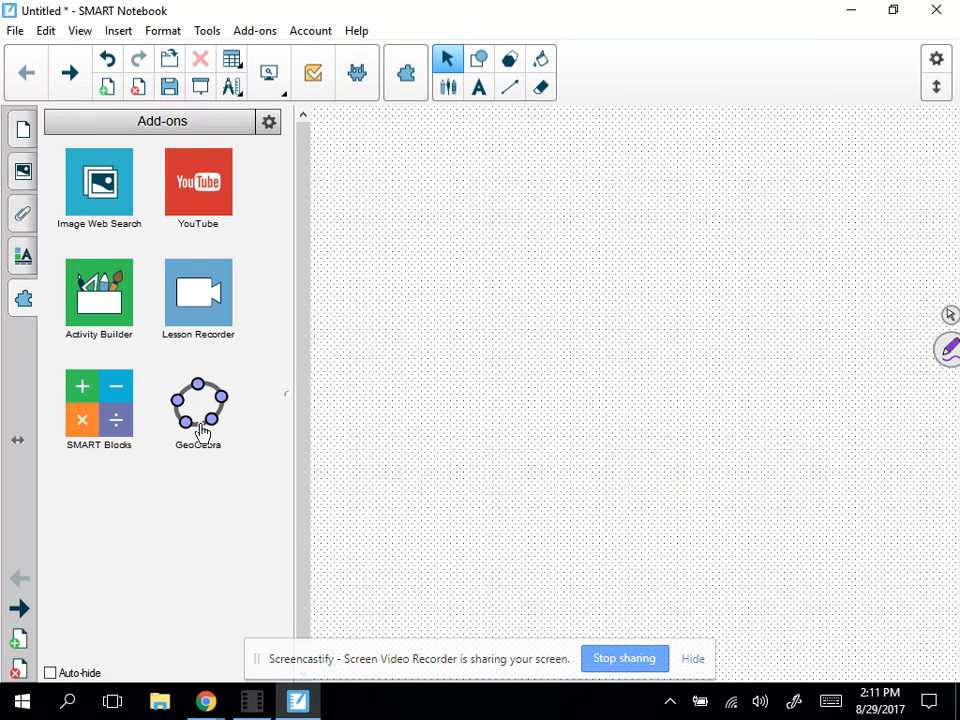
- Look over the SMART Blocks add-on and return to the overview of add-ons
{"action": "left_click", "coordinate": [112, 425]}
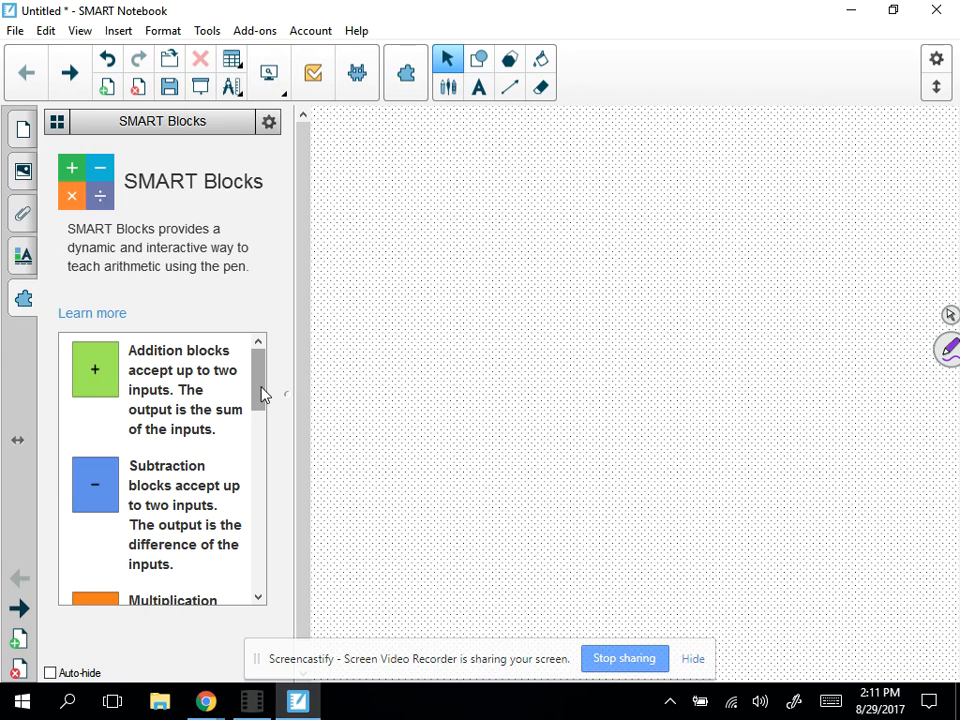
{"action": "left_click", "coordinate": [57, 122]}
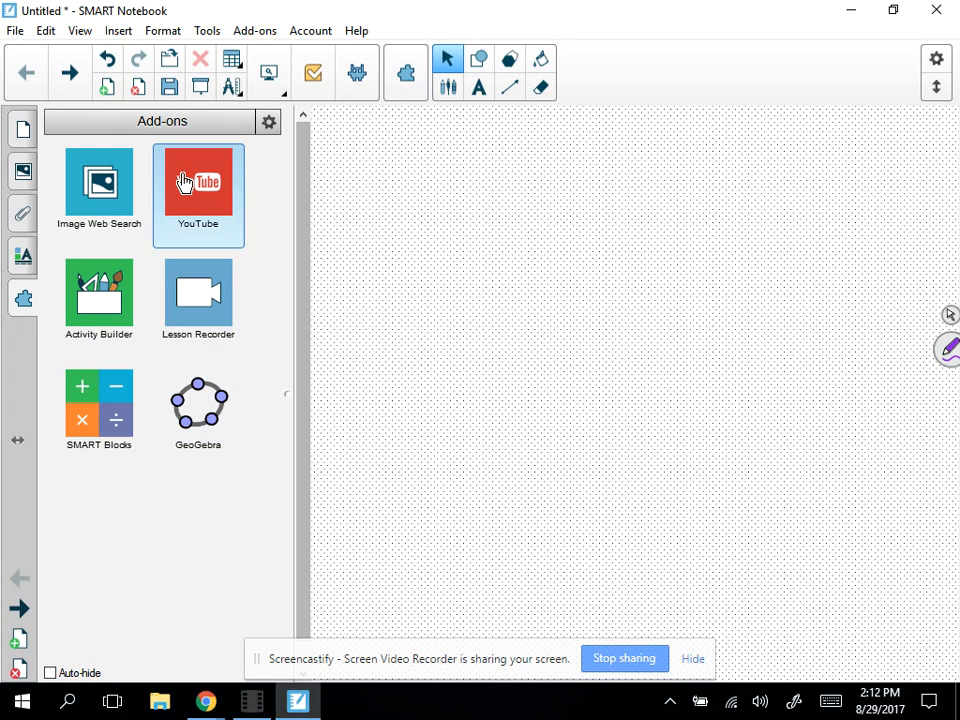
- Add a blank second page after the dotted page and display the page thumbnails
{"action": "left_click", "coordinate": [69, 82]}
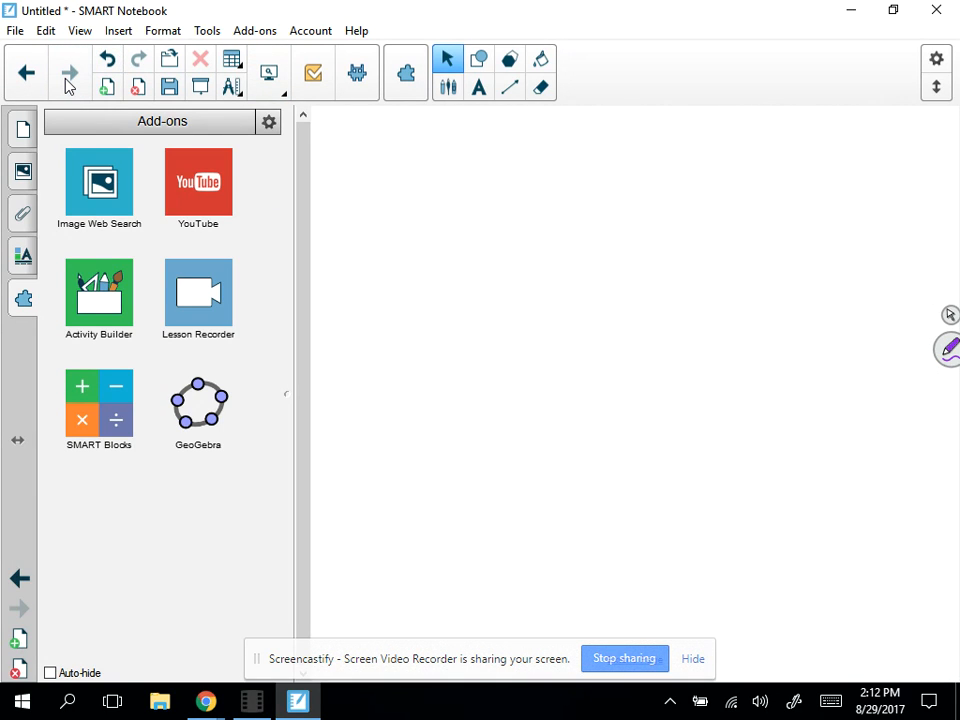
{"action": "left_click", "coordinate": [20, 133]}
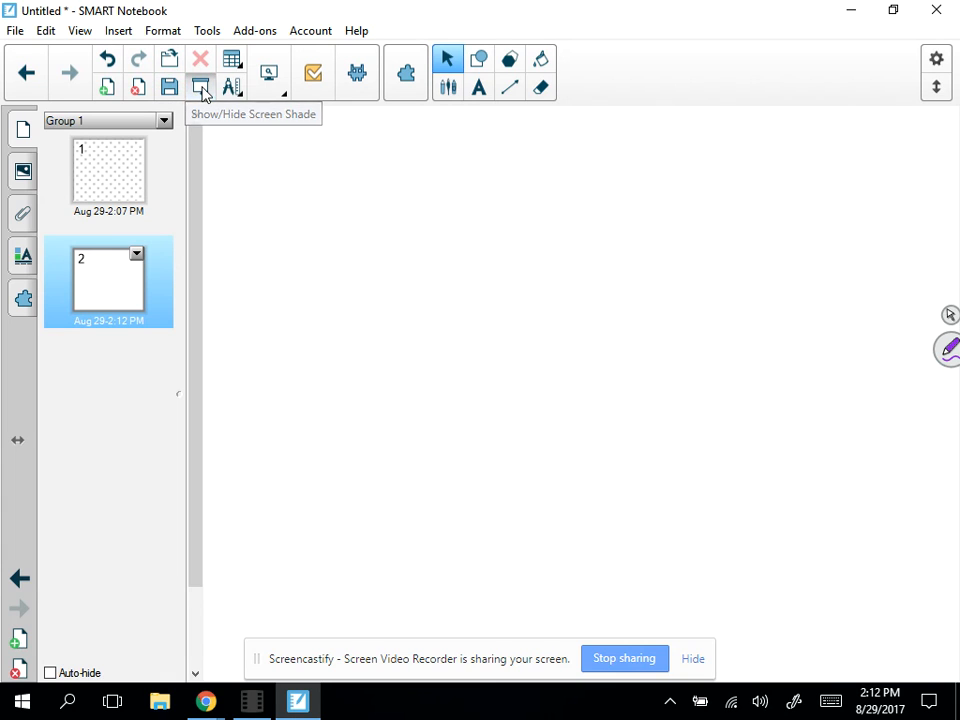
- Cover page 2 with the Screen Shade, pull it down to reveal the page's upper strip, and remove the shade
{"action": "left_click", "coordinate": [201, 89]}
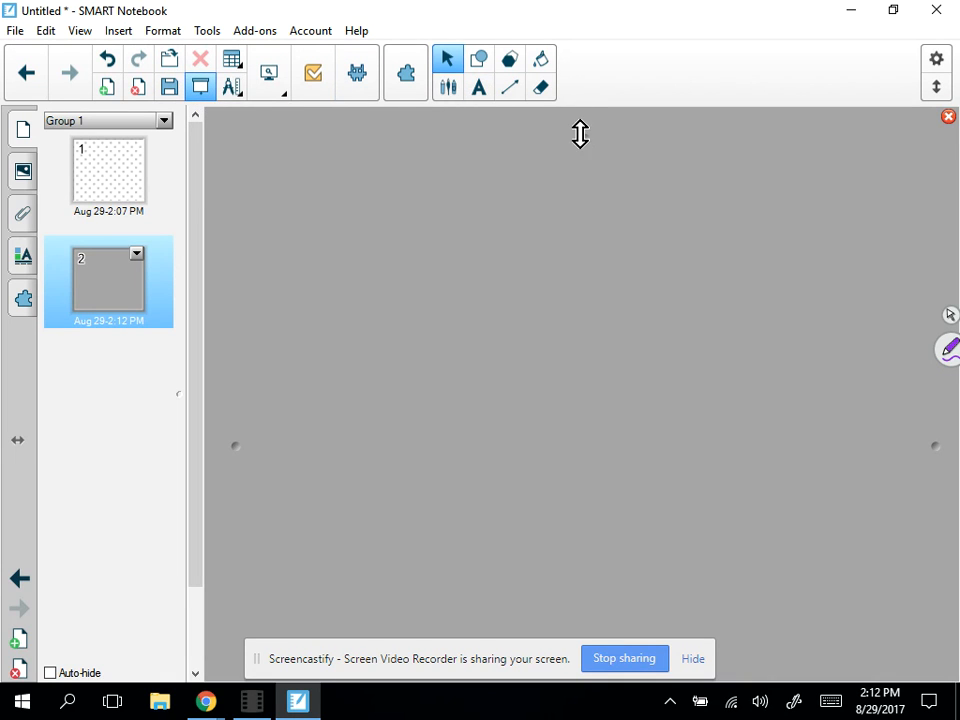
{"action": "left_click_drag", "start_coordinate": [585, 139], "coordinate": [590, 272]}
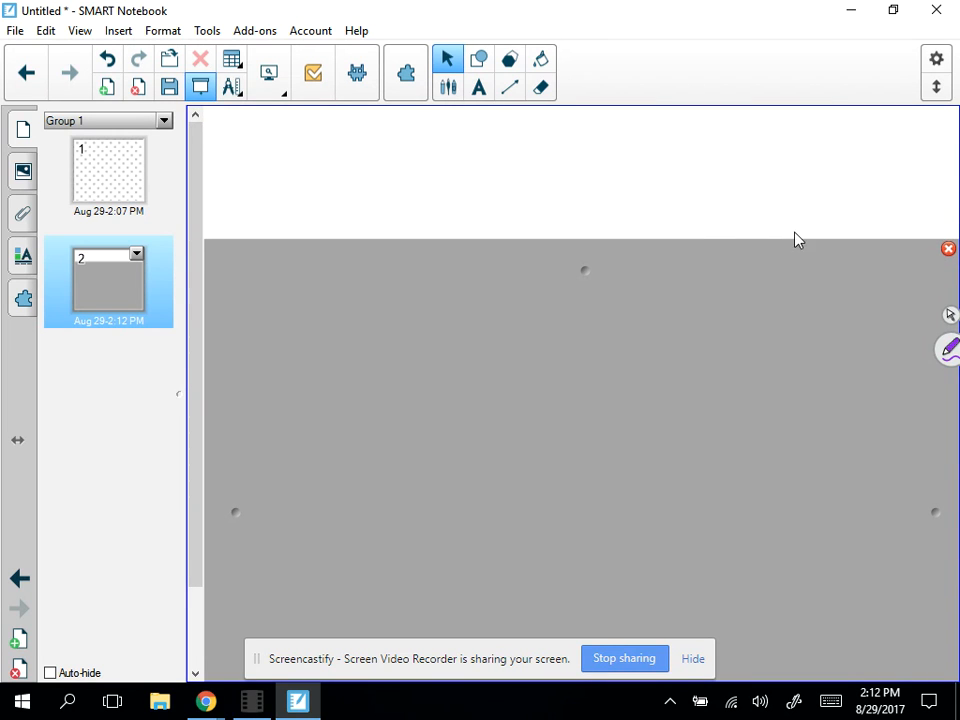
{"action": "left_click", "coordinate": [947, 250]}
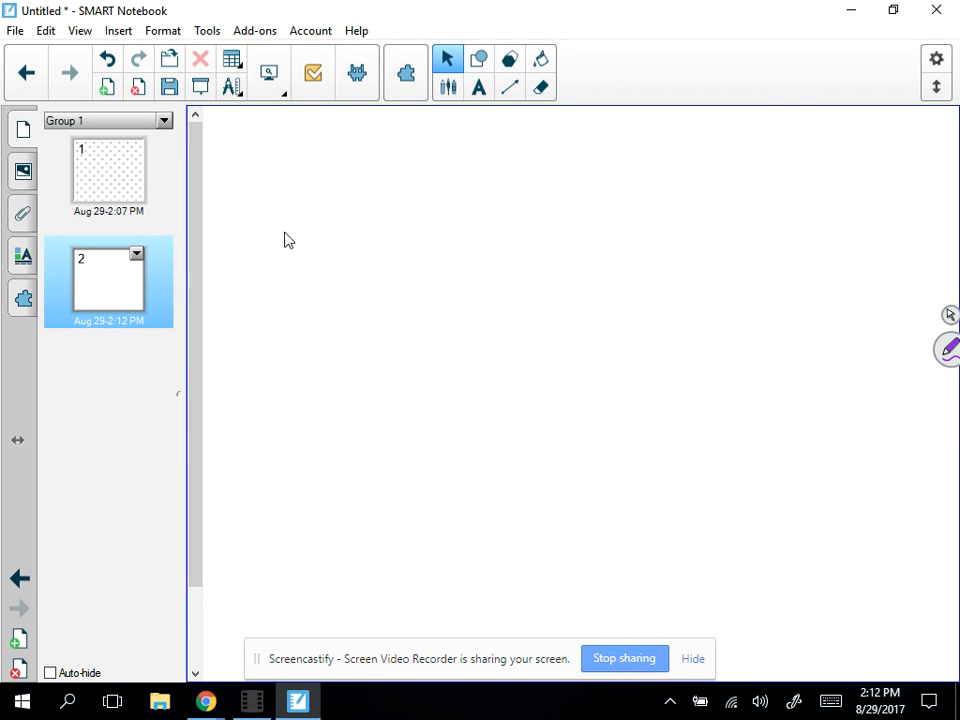
- Show page 2 in Full Screen view and return to the normal view
{"action": "left_click", "coordinate": [276, 90]}
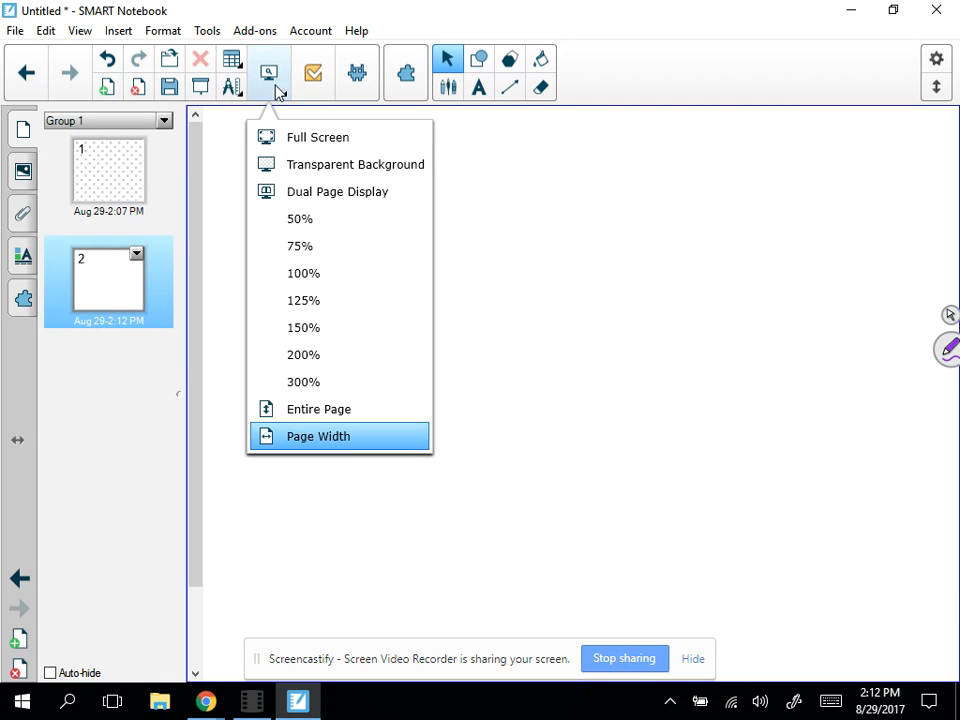
{"action": "left_click", "coordinate": [300, 140]}
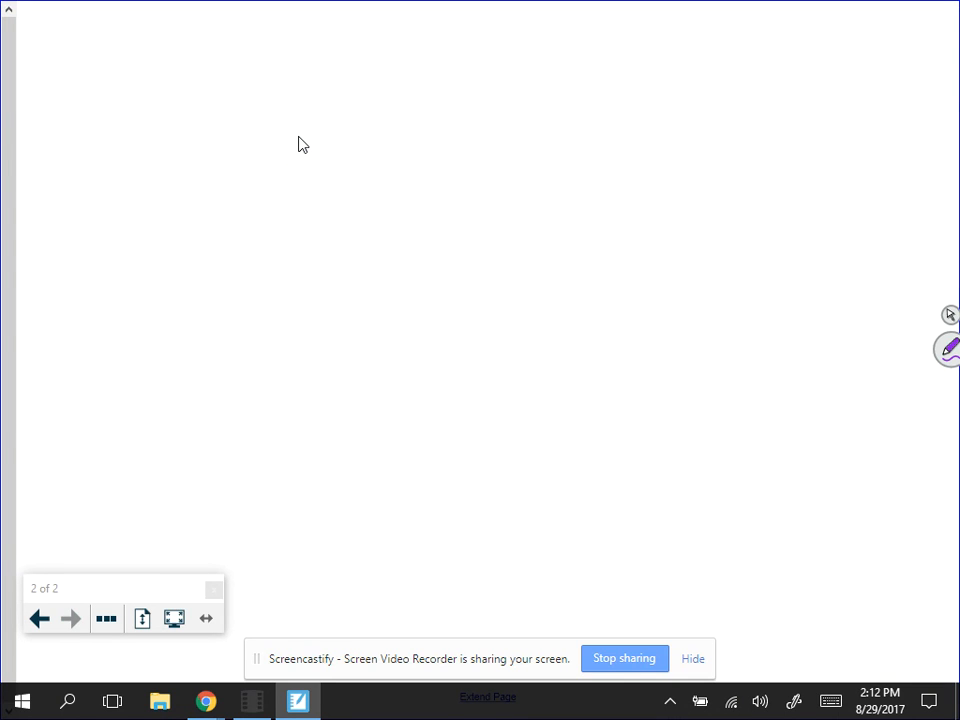
{"action": "left_click", "coordinate": [174, 619]}
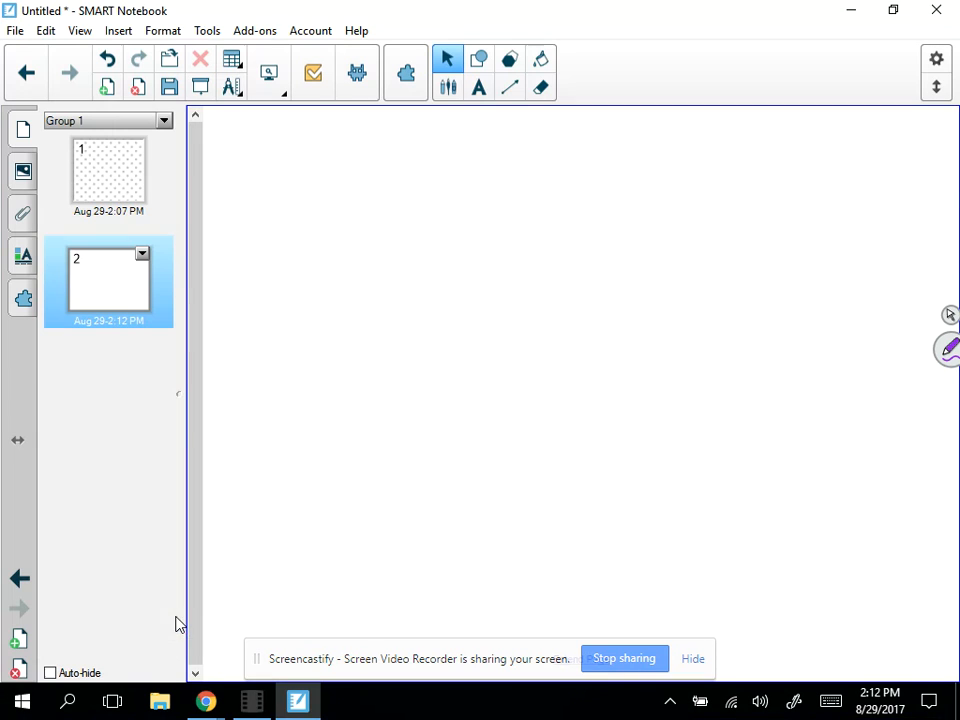
- Show page 2 with a Transparent Background over the desktop and return to the normal view
{"action": "left_click", "coordinate": [281, 97]}
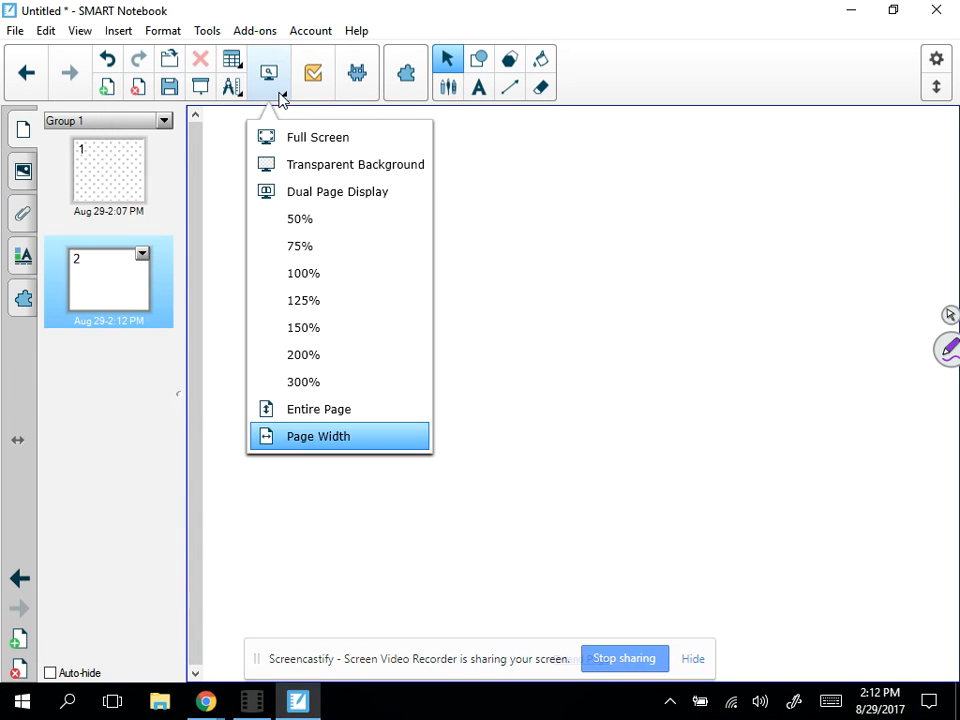
{"action": "left_click", "coordinate": [306, 165]}
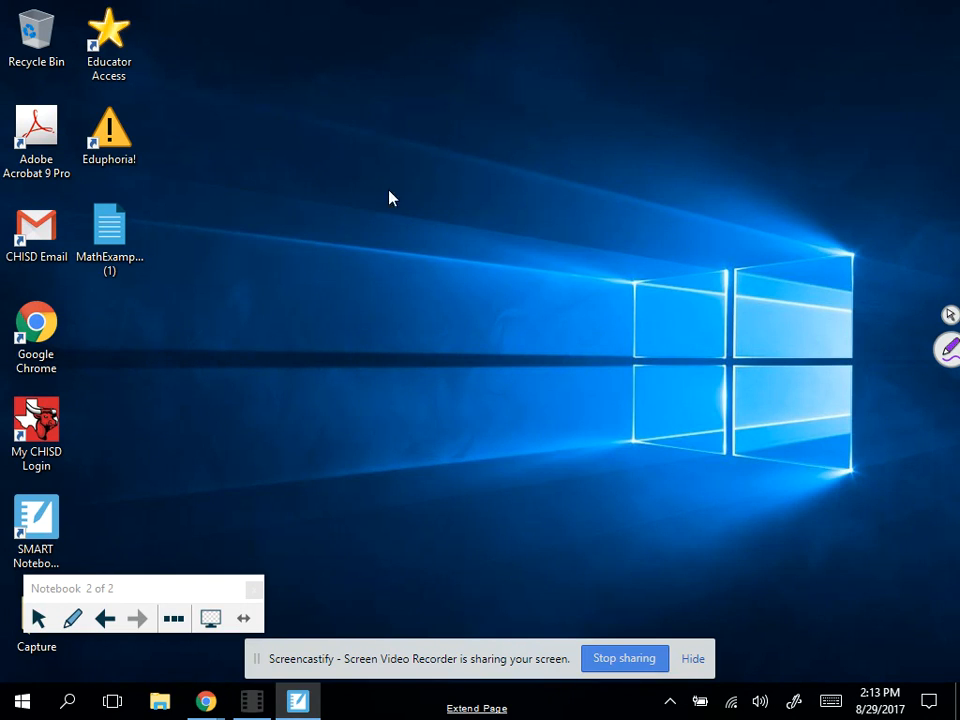
{"action": "left_click", "coordinate": [210, 619]}
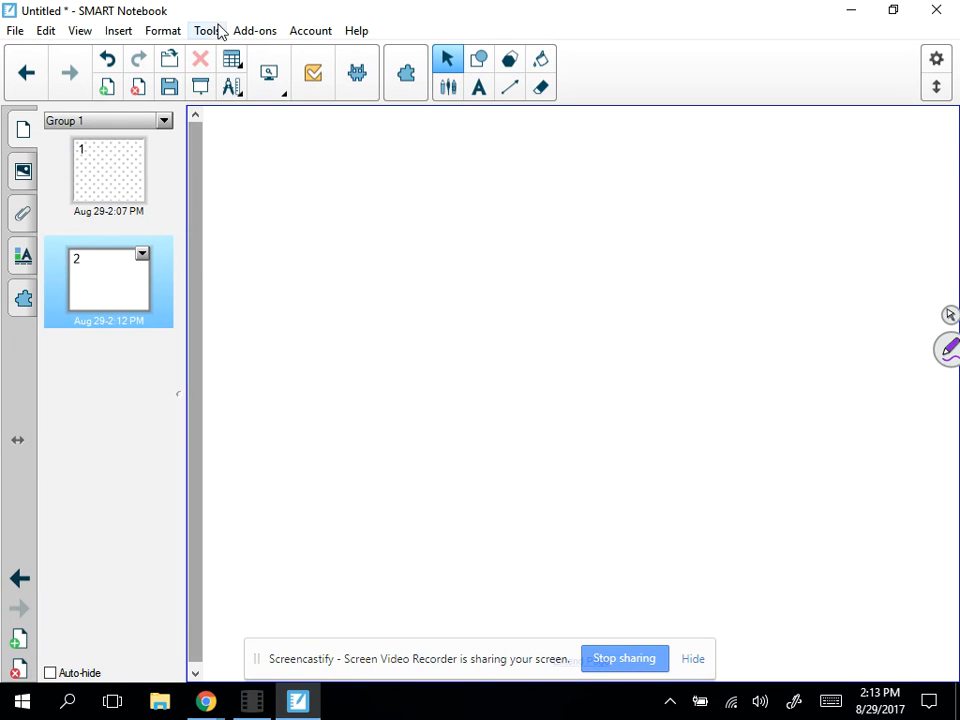
- Show pages 1 and 2 side by side with Dual Page Display and return to Single Page Display
{"action": "left_click", "coordinate": [274, 86]}
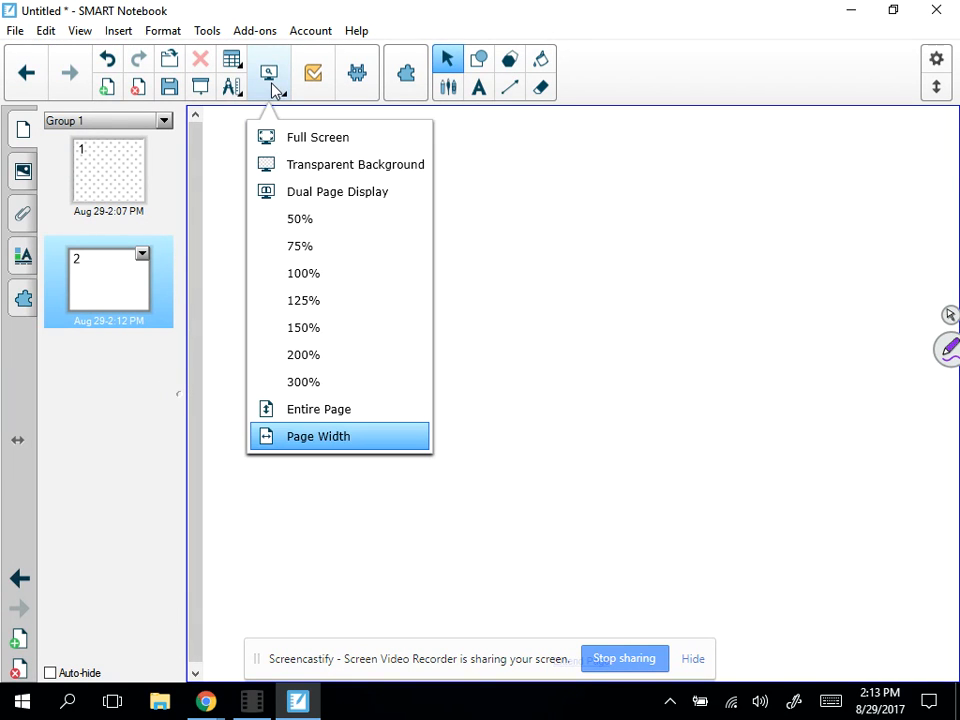
{"action": "left_click", "coordinate": [301, 200]}
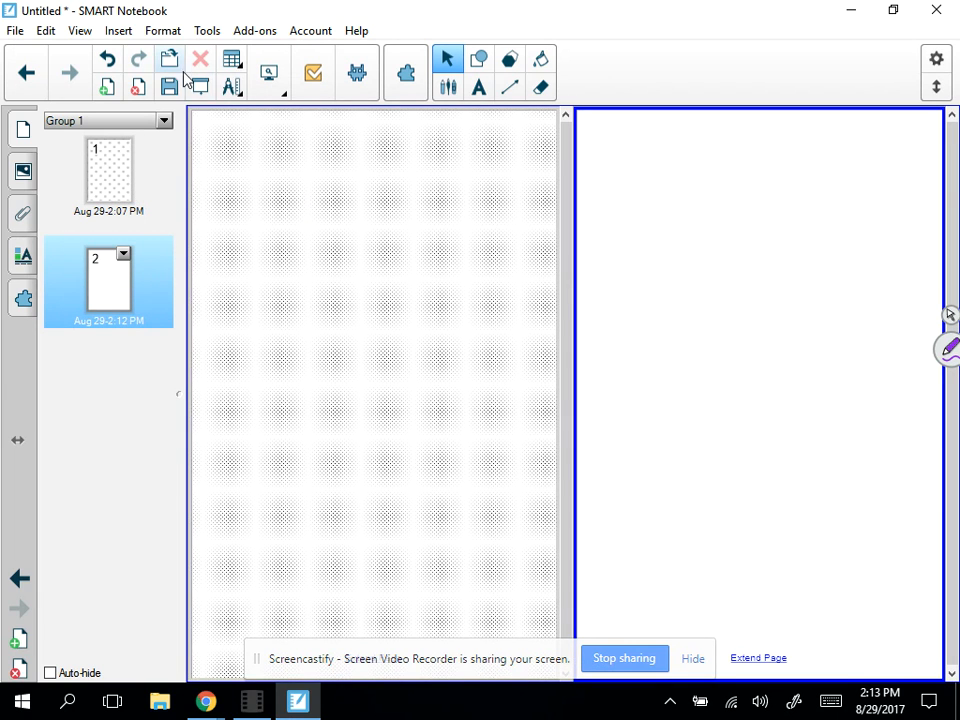
{"action": "left_click", "coordinate": [255, 89]}
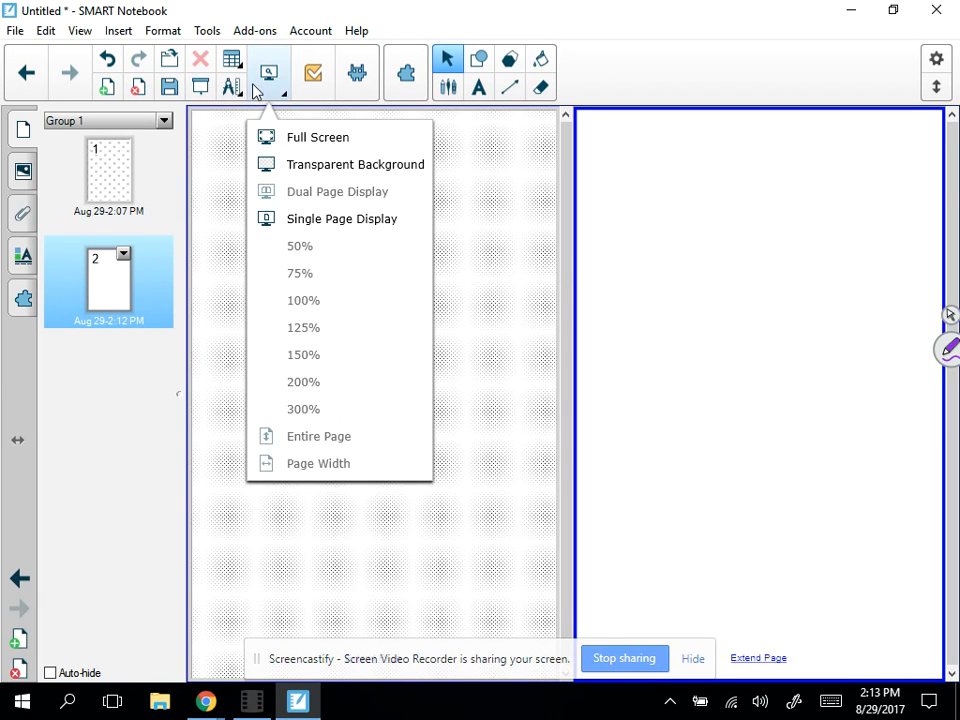
{"action": "left_click", "coordinate": [285, 220]}
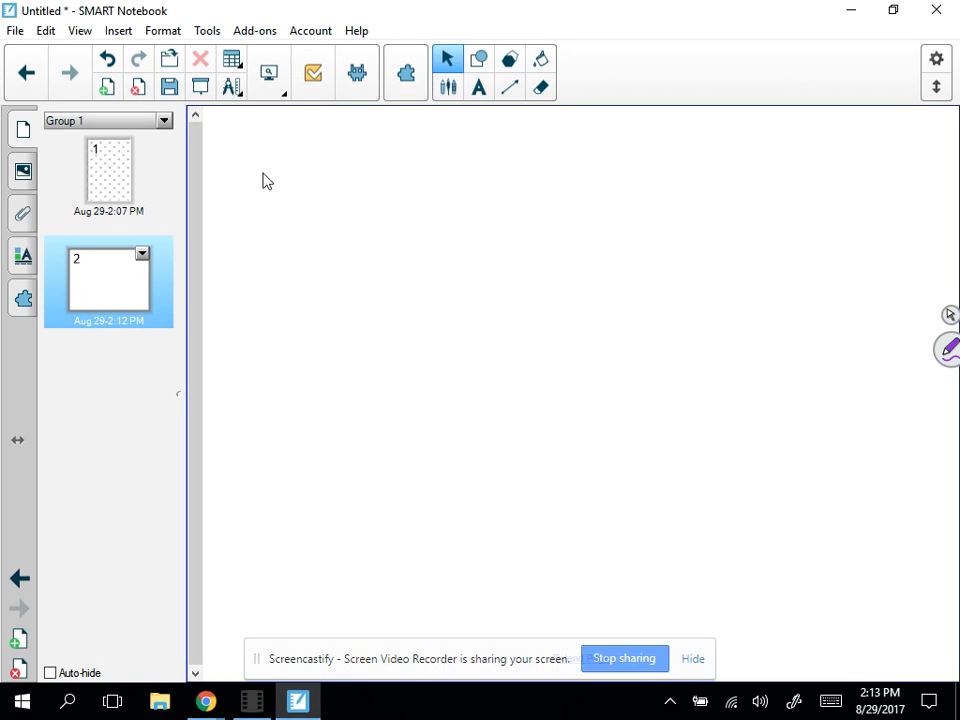
- Set the page zoom to Entire Page
{"action": "left_click", "coordinate": [276, 78]}
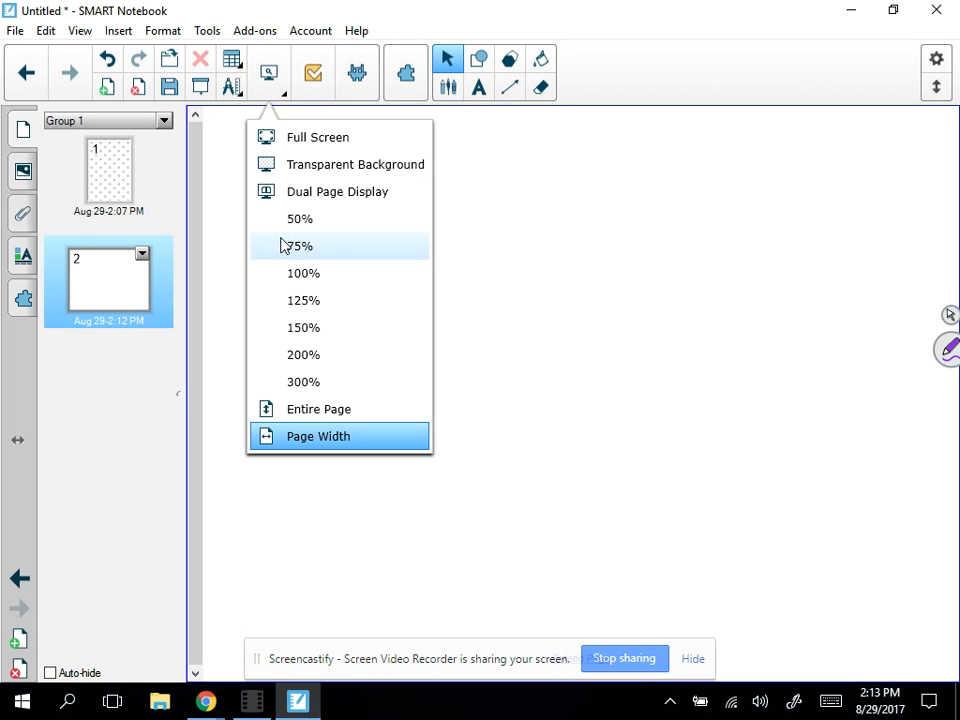
{"action": "left_click", "coordinate": [294, 412]}
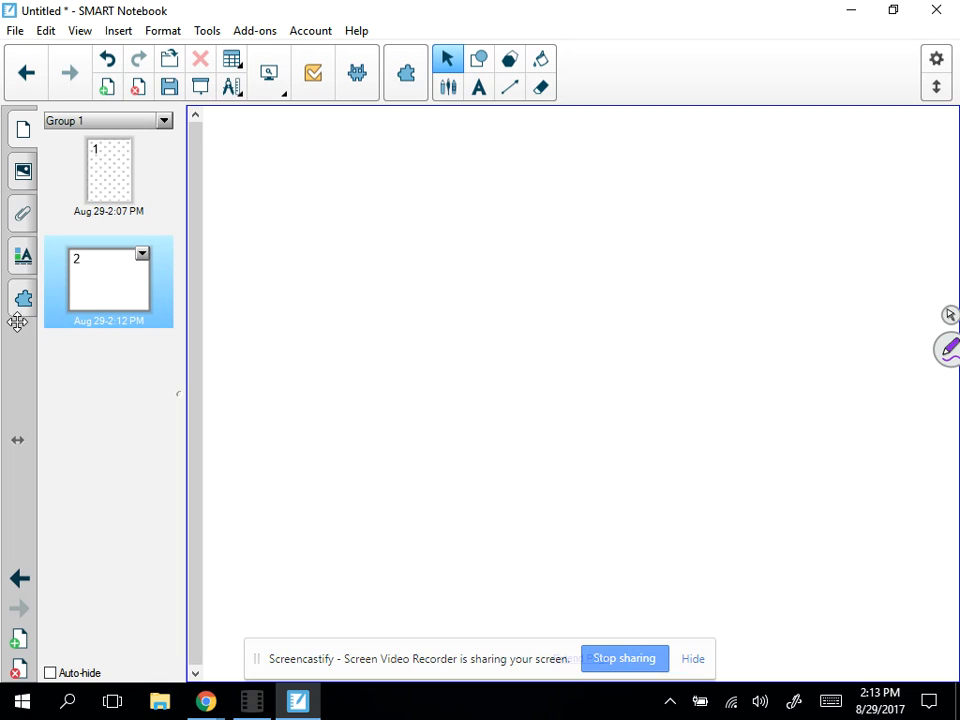
- Expand the add-on tools, insert a concept map on page 2, and add one child node under its main node
{"action": "left_click", "coordinate": [418, 72]}
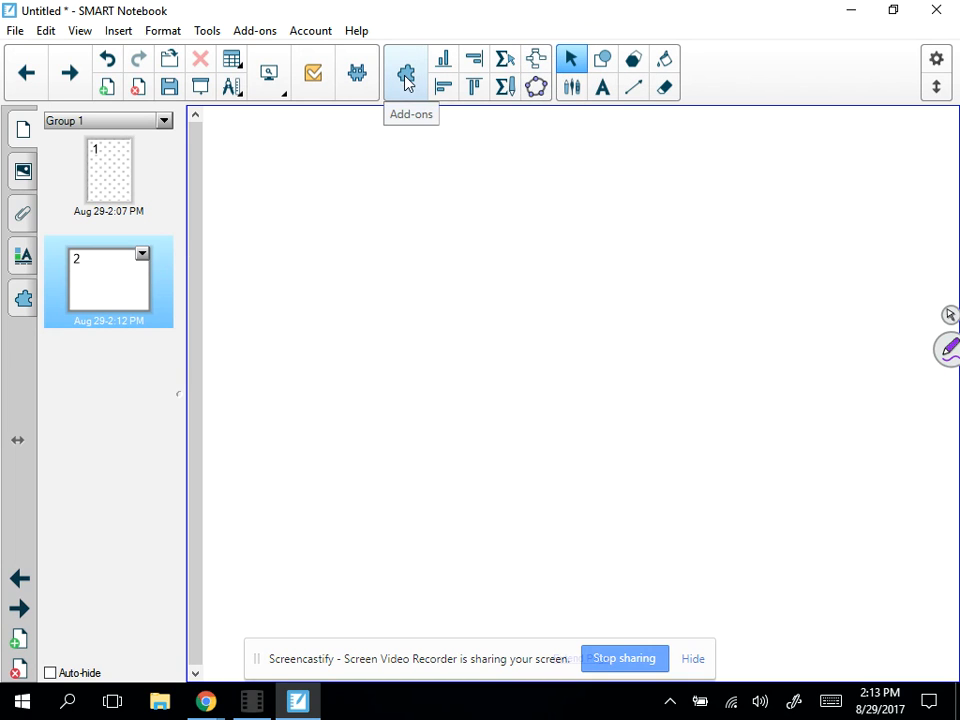
{"action": "left_click", "coordinate": [541, 68]}
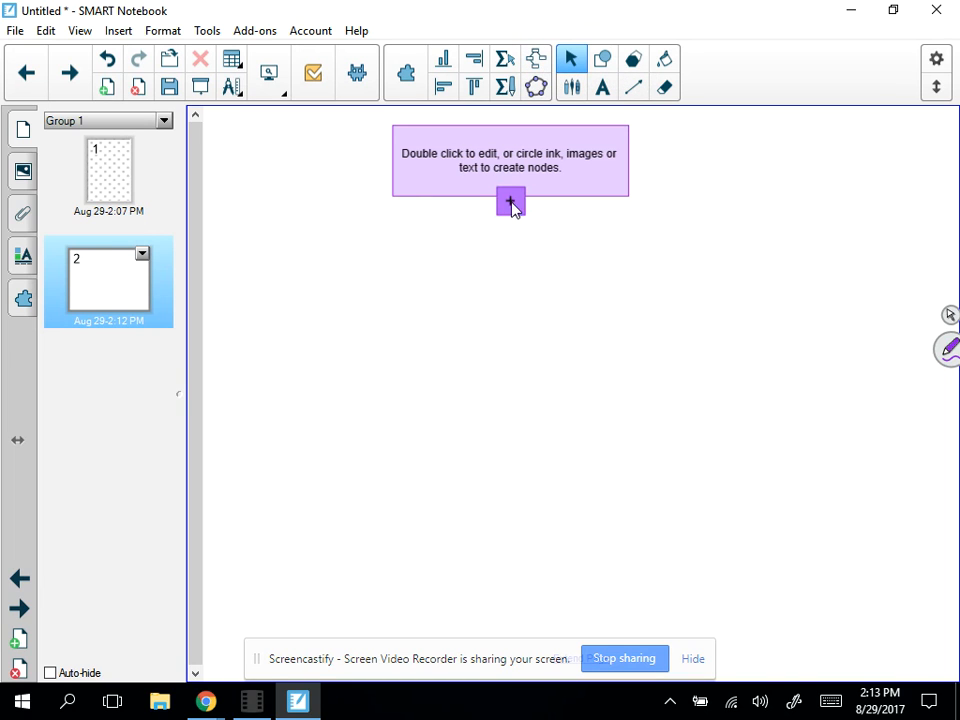
{"action": "left_click", "coordinate": [510, 203]}
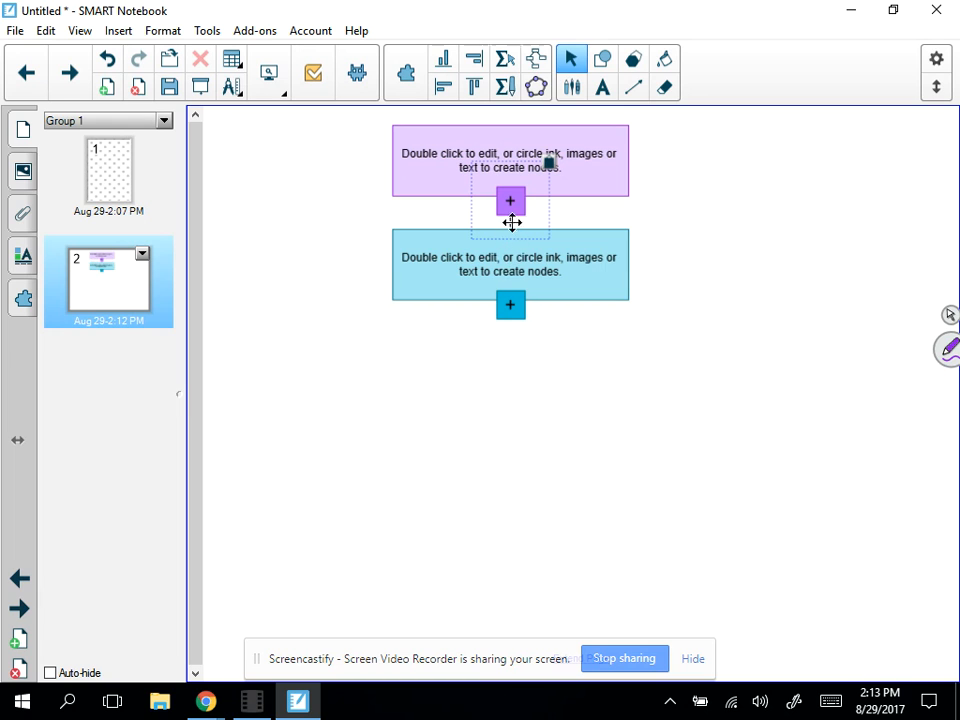
- Add two child nodes to the blue concept map node and place them below it, one on each side
{"action": "left_click", "coordinate": [508, 303]}
{"action": "left_click", "coordinate": [508, 303]}
{"action": "left_click_drag", "start_coordinate": [469, 360], "coordinate": [316, 387]}
{"action": "left_click", "coordinate": [512, 306]}
{"action": "left_click", "coordinate": [512, 306]}
{"action": "left_click_drag", "start_coordinate": [690, 360], "coordinate": [679, 390]}
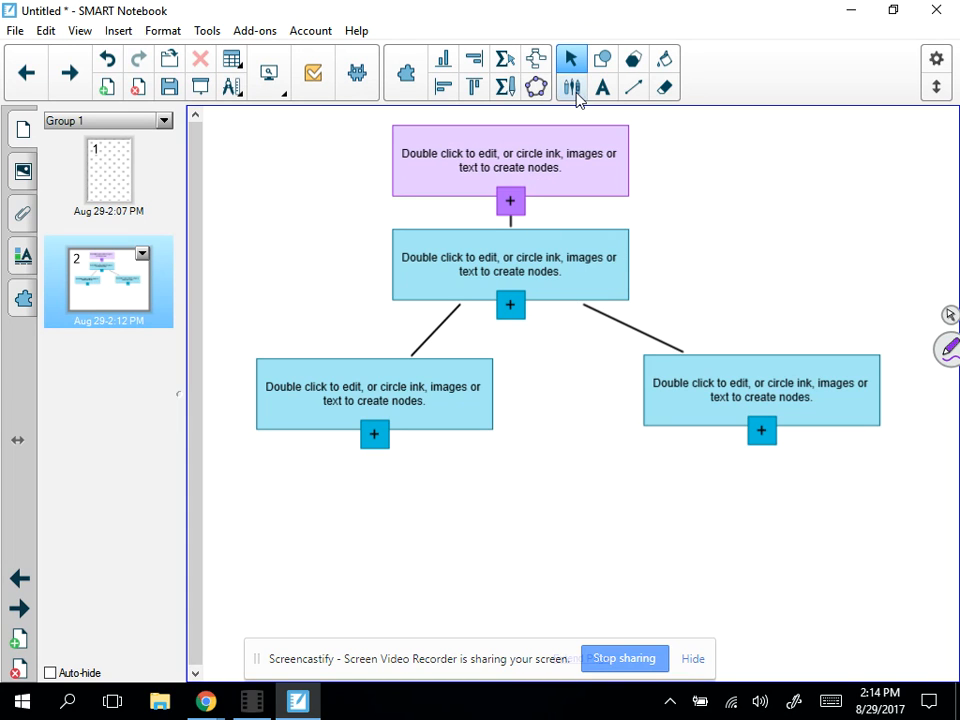
- Collapse the add-on tools, activate the Pens tool, and look over the available pen types
{"action": "left_click", "coordinate": [407, 86]}
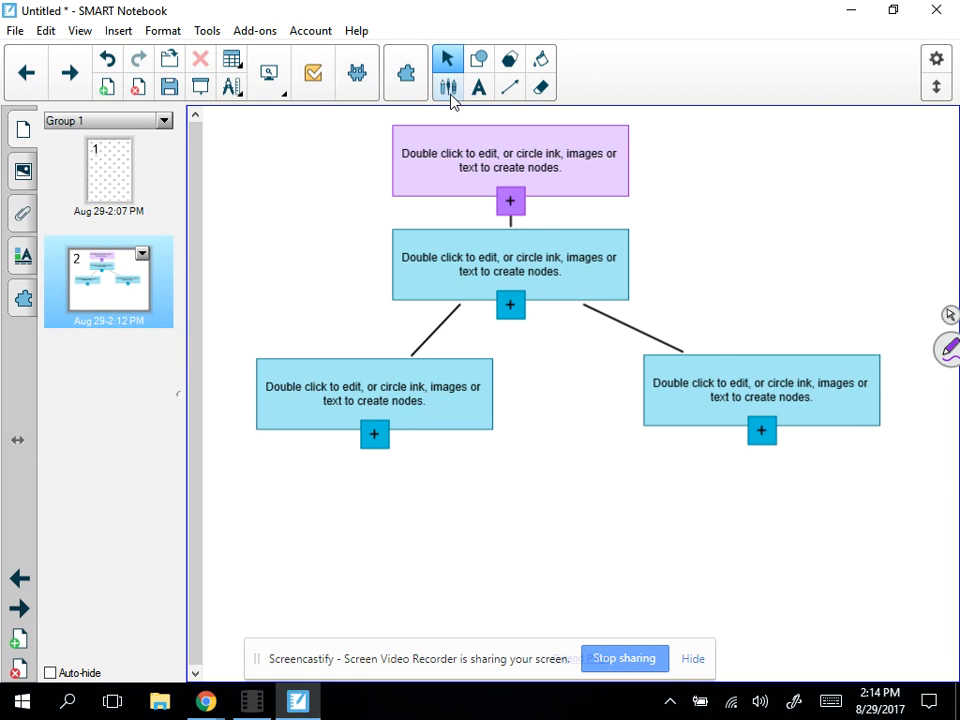
{"action": "left_click", "coordinate": [449, 92]}
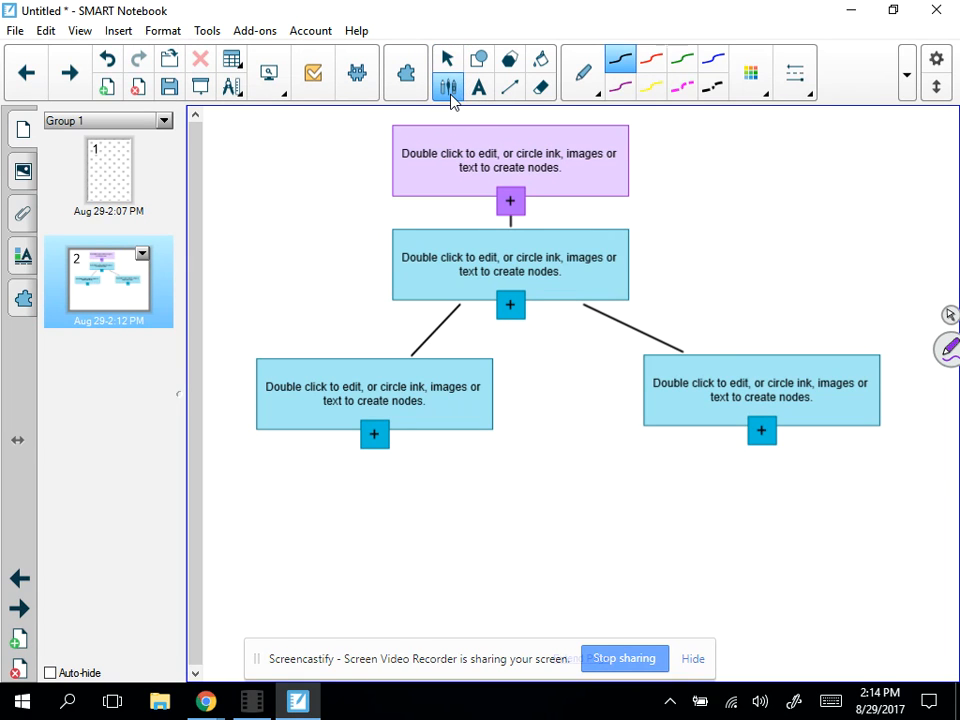
{"action": "left_click", "coordinate": [598, 96]}
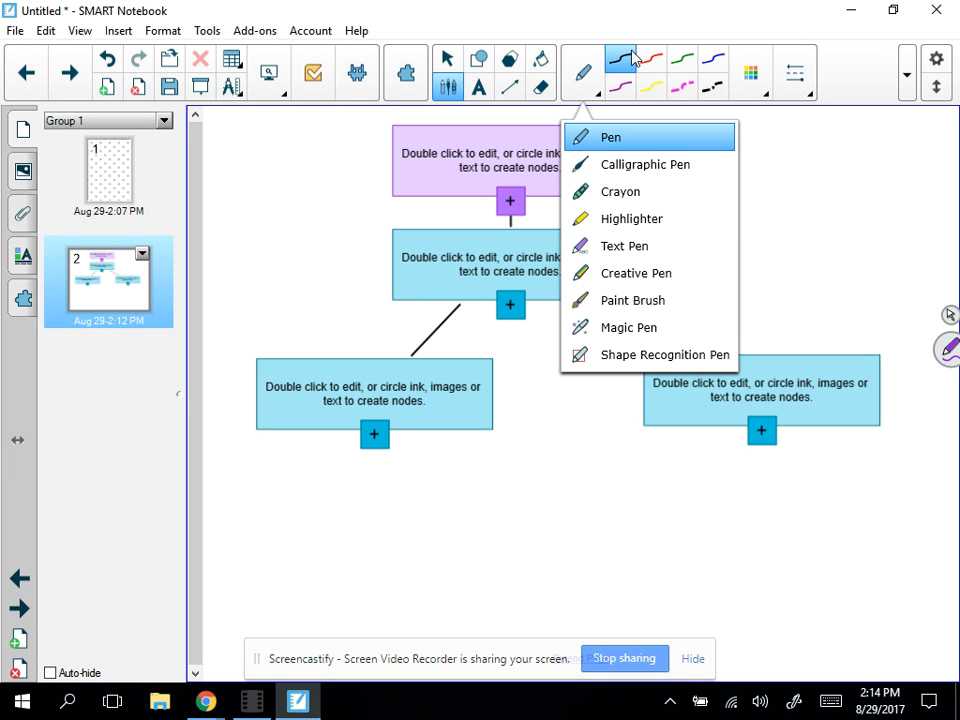
- Add a blank third page and handwrite "Write" in purple near its top with the standard Pen
{"action": "left_click", "coordinate": [108, 87]}
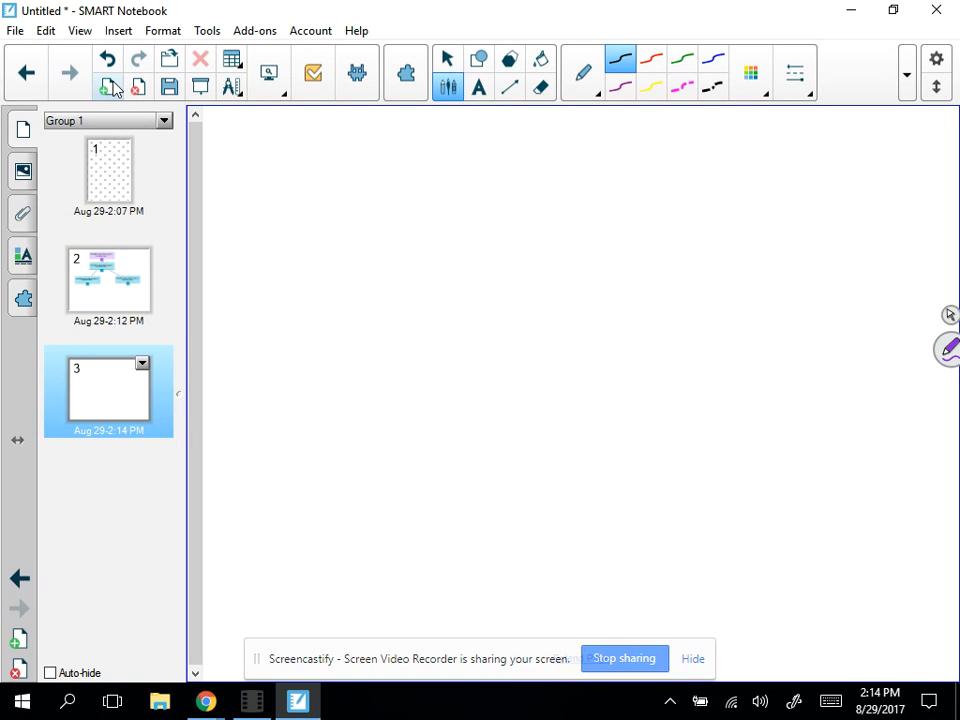
{"action": "left_click", "coordinate": [620, 87]}
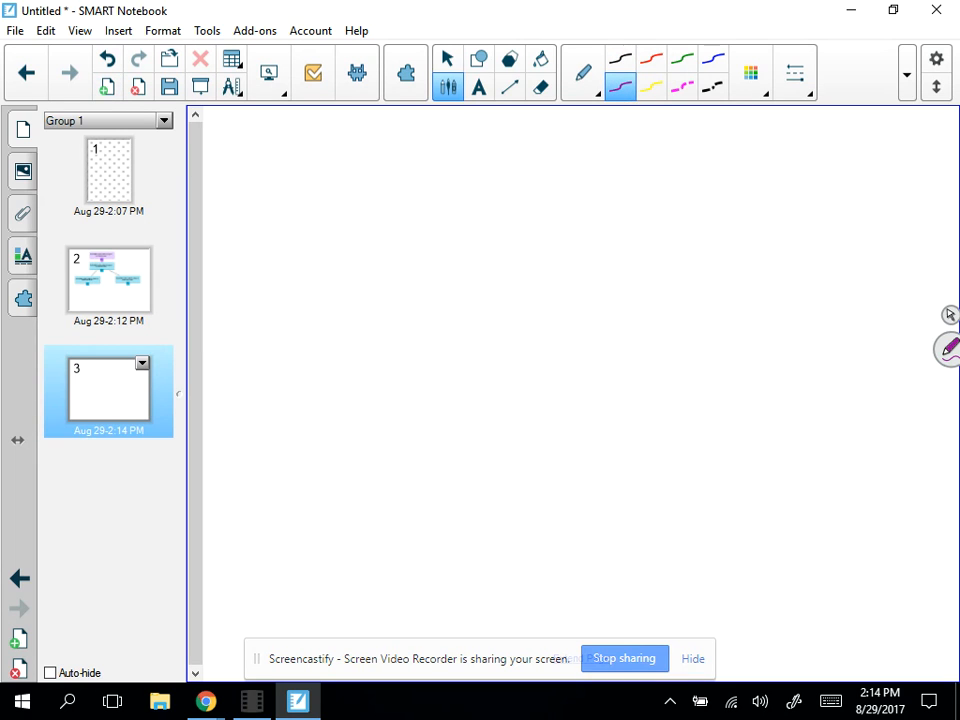
{"action": "mouse_move", "coordinate": [323, 200]}
{"action": "left_mouse_down"}
{"action": "mouse_move", "coordinate": [333, 238]}
{"action": "mouse_move", "coordinate": [371, 202]}
{"action": "mouse_move", "coordinate": [381, 218]}
{"action": "mouse_move", "coordinate": [394, 216]}
{"action": "left_mouse_up"}
{"action": "mouse_move", "coordinate": [405, 224]}
{"action": "left_mouse_down"}
{"action": "mouse_move", "coordinate": [405, 238]}
{"action": "mouse_move", "coordinate": [425, 238]}
{"action": "mouse_move", "coordinate": [434, 216]}
{"action": "left_mouse_up"}
{"action": "left_click", "coordinate": [407, 208]}
{"action": "left_click_drag", "start_coordinate": [437, 226], "coordinate": [457, 234]}
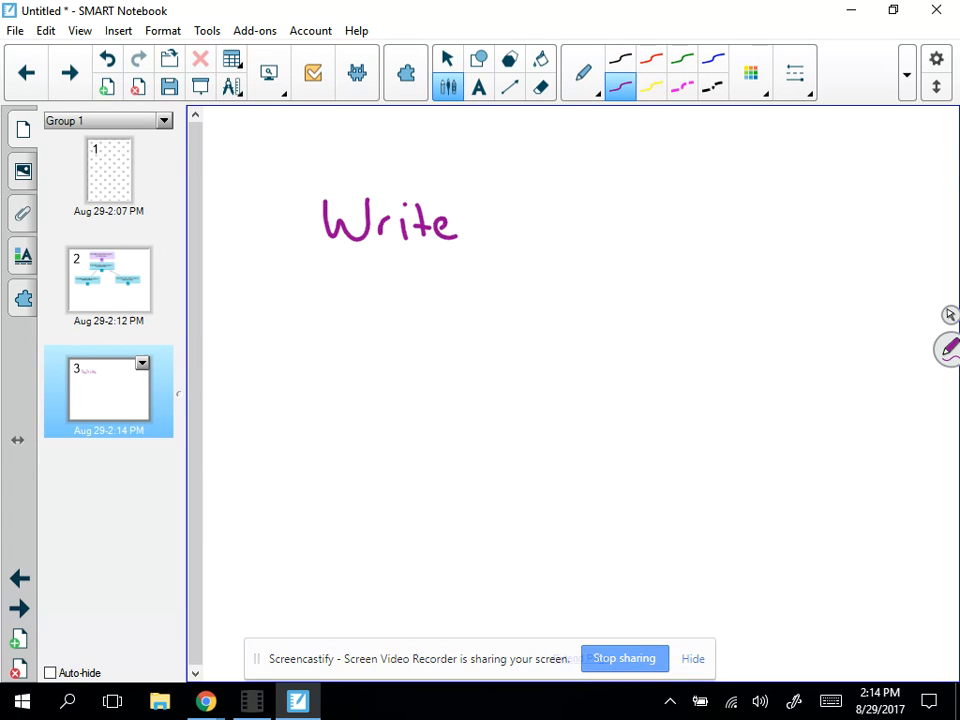
- Handwrite "Write" in black beneath the purple word with the Calligraphic Pen, then choose the lighter red line style
{"action": "left_click", "coordinate": [583, 73]}
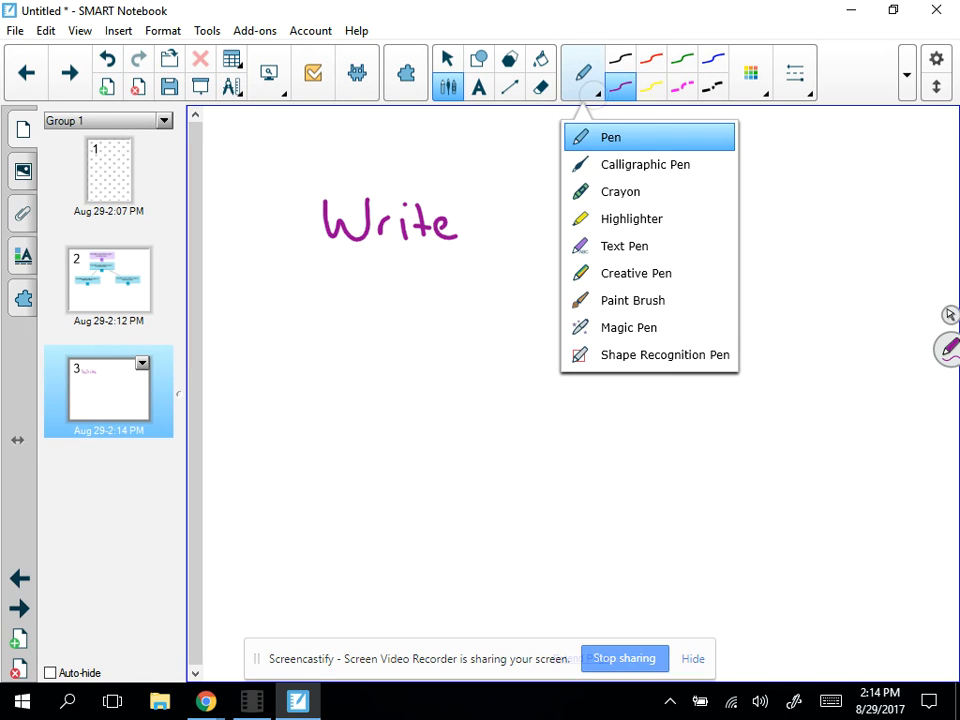
{"action": "left_click", "coordinate": [611, 164]}
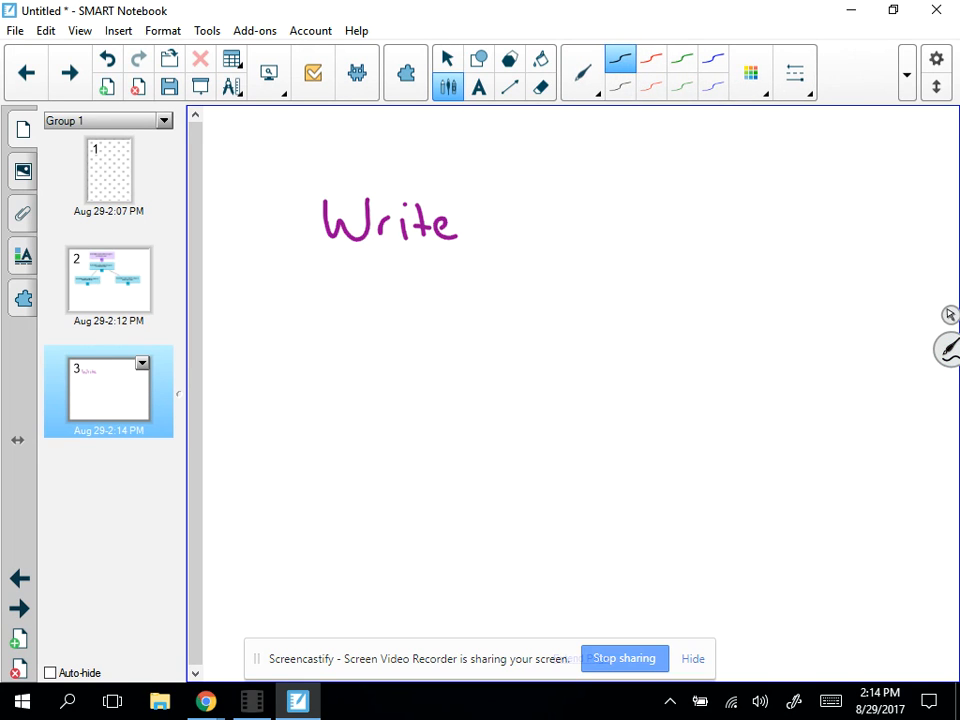
{"action": "mouse_move", "coordinate": [336, 274]}
{"action": "left_mouse_down"}
{"action": "mouse_move", "coordinate": [354, 321]}
{"action": "mouse_move", "coordinate": [392, 278]}
{"action": "mouse_move", "coordinate": [398, 320]}
{"action": "mouse_move", "coordinate": [420, 297]}
{"action": "left_mouse_up"}
{"action": "left_click_drag", "start_coordinate": [432, 290], "coordinate": [435, 320]}
{"action": "mouse_move", "coordinate": [458, 279]}
{"action": "left_mouse_down"}
{"action": "mouse_move", "coordinate": [470, 320]}
{"action": "mouse_move", "coordinate": [472, 297]}
{"action": "mouse_move", "coordinate": [494, 296]}
{"action": "mouse_move", "coordinate": [510, 321]}
{"action": "left_mouse_up"}
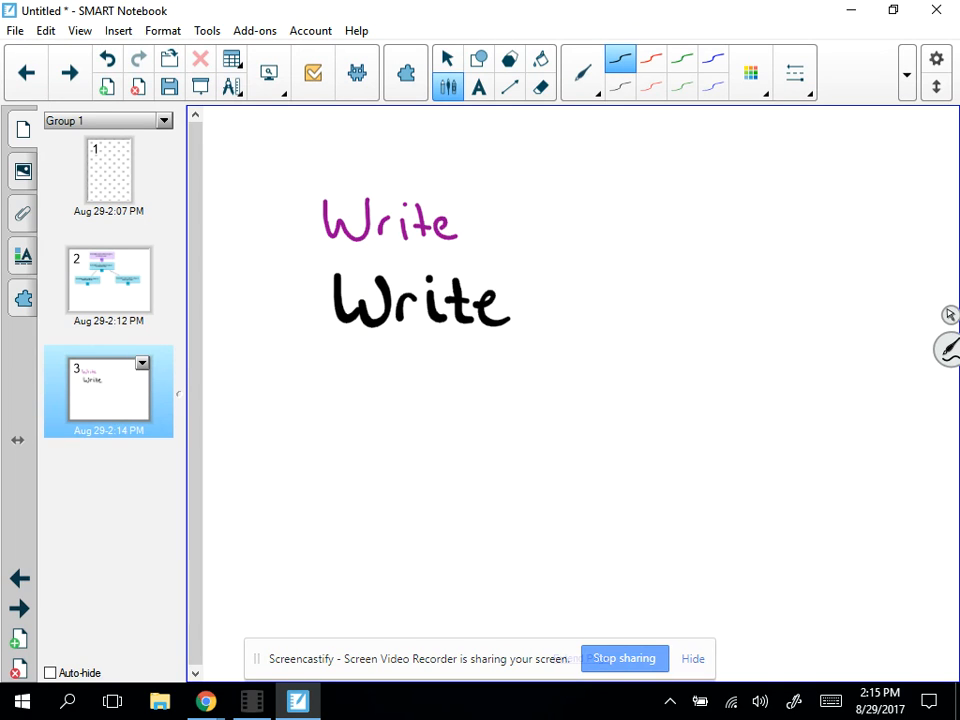
{"action": "left_click", "coordinate": [651, 87]}
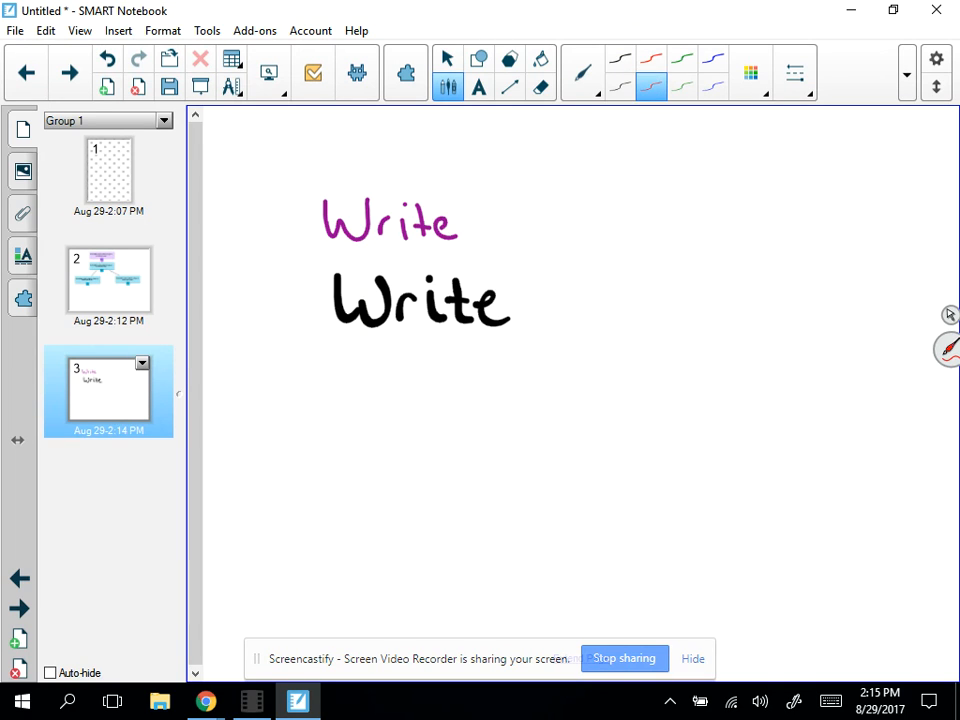
- With the Crayon, write "Write" in black below the calligraphic word and a red "1" beside the calligraphic word
{"action": "left_click", "coordinate": [583, 72]}
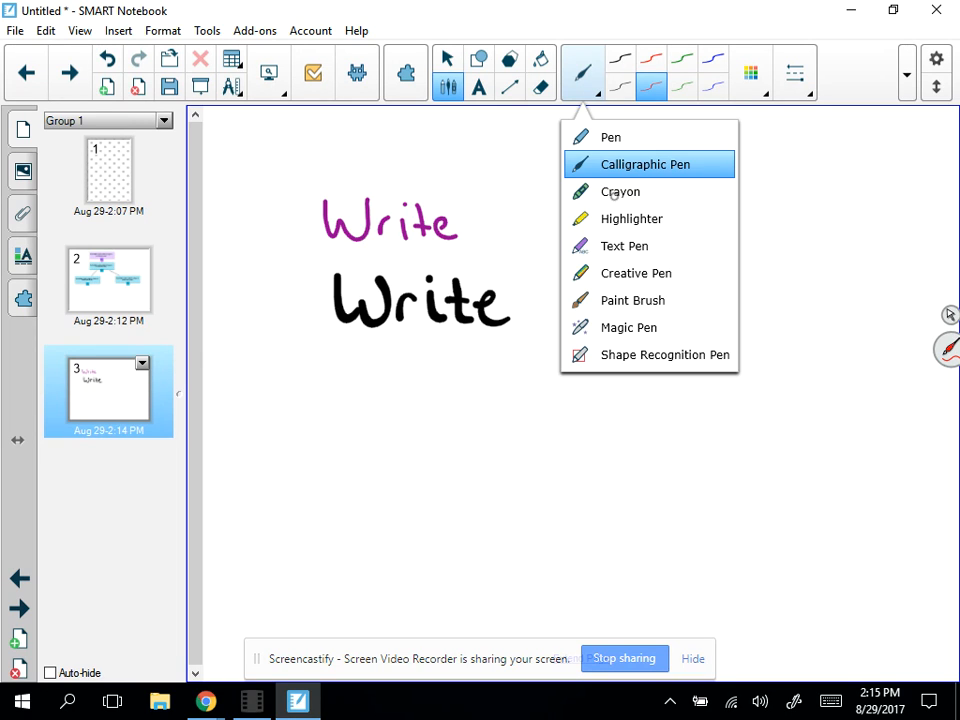
{"action": "left_click", "coordinate": [632, 218]}
{"action": "mouse_move", "coordinate": [326, 350]}
{"action": "left_mouse_down"}
{"action": "mouse_move", "coordinate": [333, 395]}
{"action": "mouse_move", "coordinate": [385, 352]}
{"action": "mouse_move", "coordinate": [414, 400]}
{"action": "left_mouse_up"}
{"action": "left_click_drag", "start_coordinate": [436, 343], "coordinate": [441, 396]}
{"action": "mouse_move", "coordinate": [426, 368]}
{"action": "left_mouse_down"}
{"action": "mouse_move", "coordinate": [482, 376]}
{"action": "mouse_move", "coordinate": [486, 392]}
{"action": "left_mouse_up"}
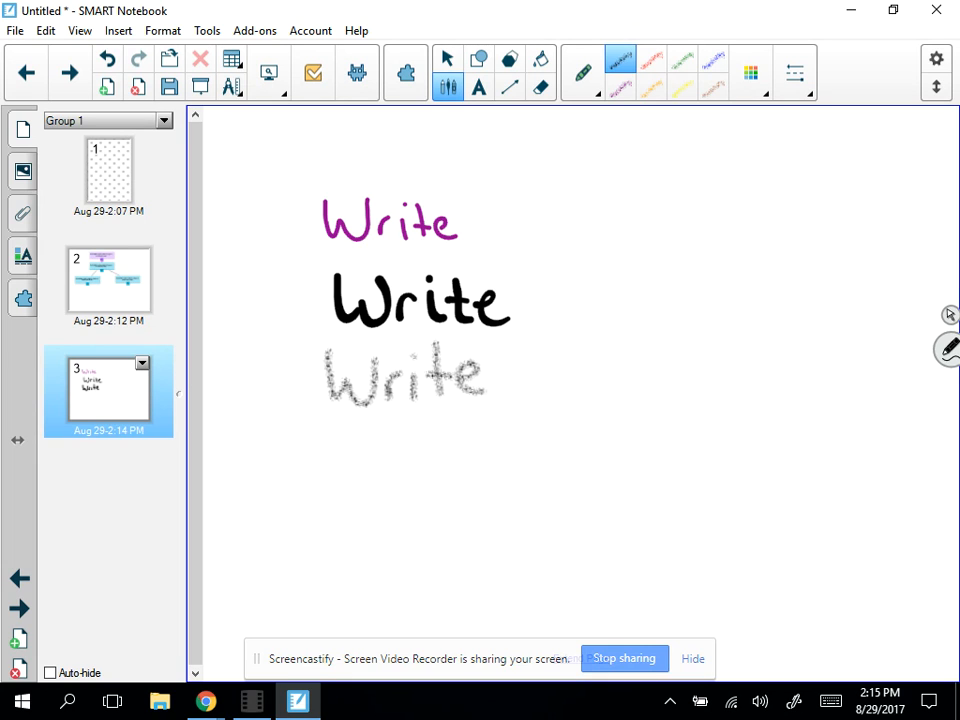
{"action": "left_click", "coordinate": [651, 58]}
{"action": "mouse_move", "coordinate": [558, 252]}
{"action": "left_mouse_down"}
{"action": "mouse_move", "coordinate": [585, 266]}
{"action": "mouse_move", "coordinate": [578, 282]}
{"action": "mouse_move", "coordinate": [588, 312]}
{"action": "mouse_move", "coordinate": [572, 262]}
{"action": "mouse_move", "coordinate": [583, 320]}
{"action": "left_mouse_up"}
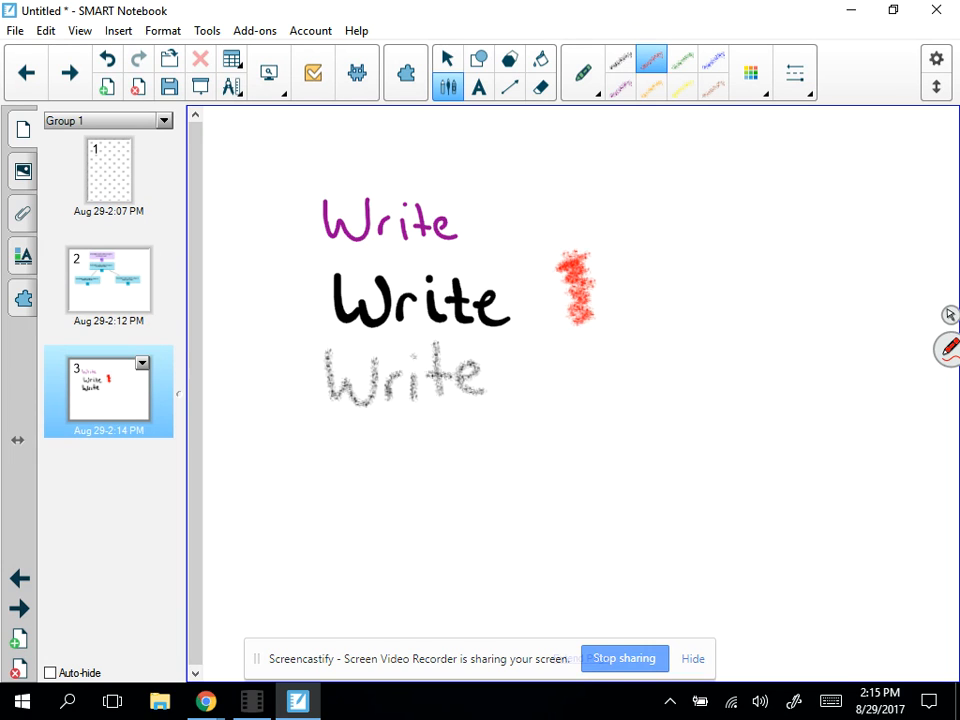
- Mark the purple and the calligraphic "Write" with thick yellow Highlighter strokes
{"action": "left_click", "coordinate": [583, 72]}
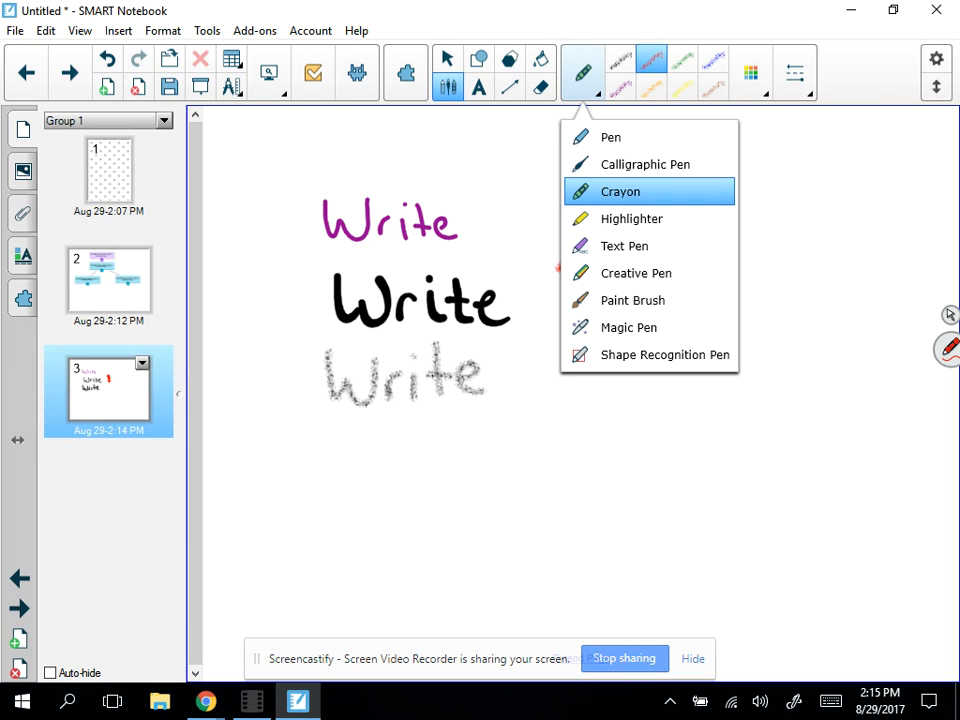
{"action": "left_click", "coordinate": [631, 218]}
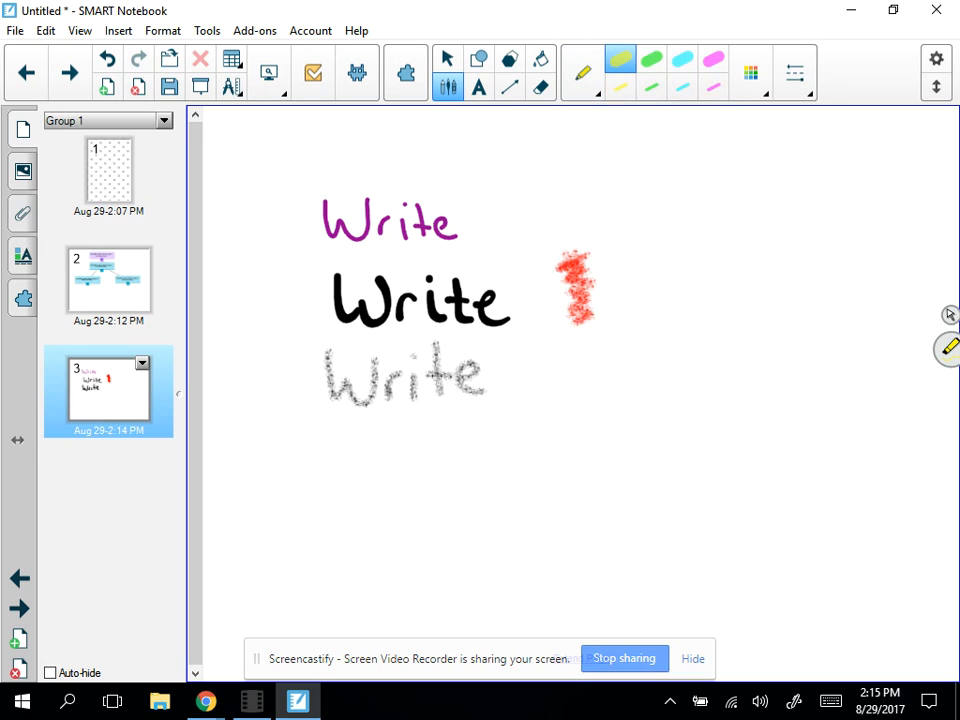
{"action": "left_click_drag", "start_coordinate": [300, 224], "coordinate": [512, 224]}
{"action": "left_click_drag", "start_coordinate": [300, 305], "coordinate": [540, 301]}
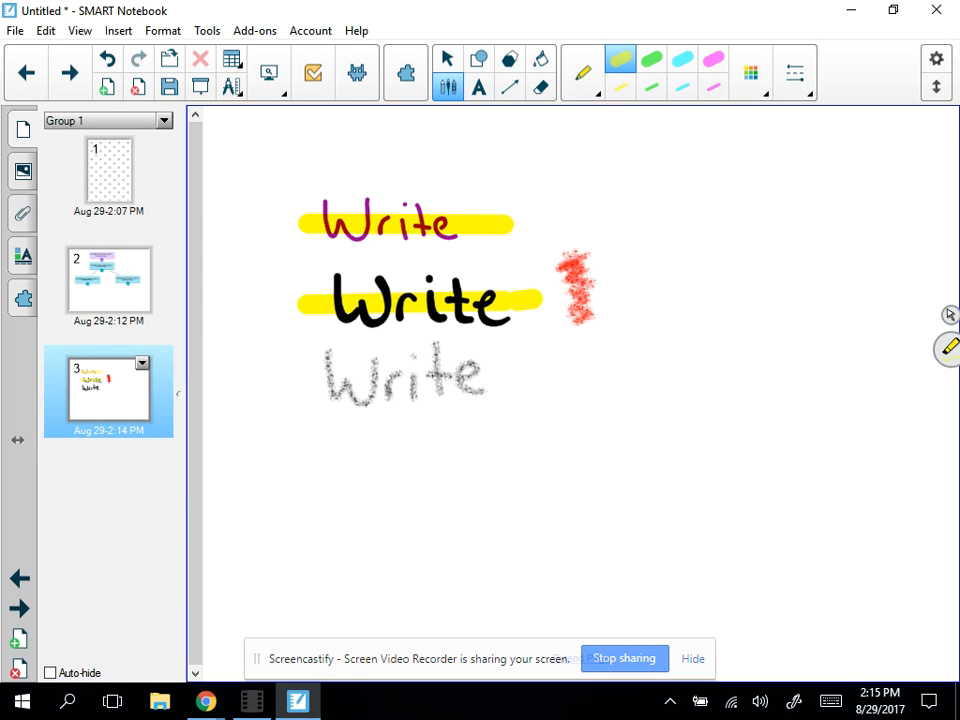
- Handwrite "Write" below the crayon word with the Text Pen and accept its conversion to typed text
{"action": "left_click", "coordinate": [583, 72]}
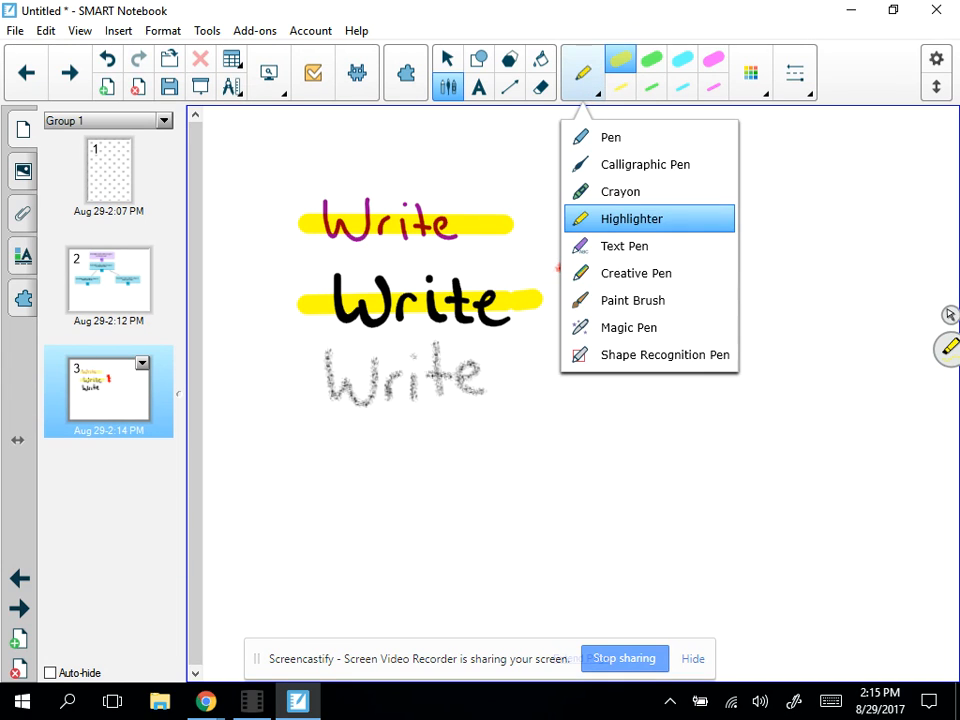
{"action": "left_click", "coordinate": [625, 246]}
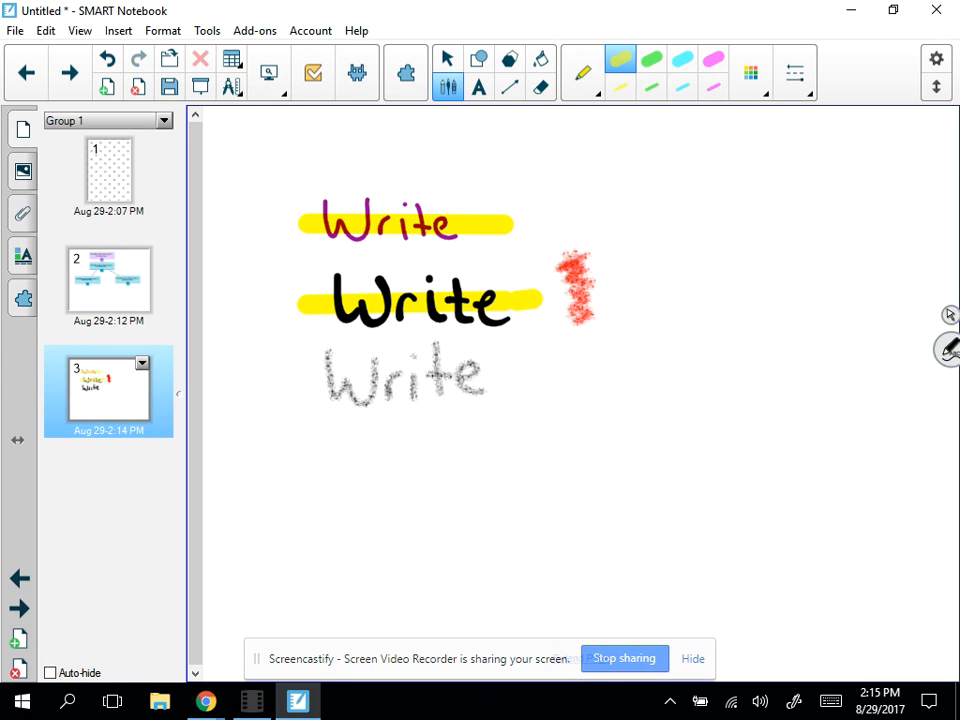
{"action": "mouse_move", "coordinate": [333, 445]}
{"action": "left_mouse_down"}
{"action": "mouse_move", "coordinate": [350, 465]}
{"action": "mouse_move", "coordinate": [374, 443]}
{"action": "left_mouse_up"}
{"action": "mouse_move", "coordinate": [384, 469]}
{"action": "left_mouse_down"}
{"action": "mouse_move", "coordinate": [387, 488]}
{"action": "mouse_move", "coordinate": [402, 467]}
{"action": "left_mouse_up"}
{"action": "mouse_move", "coordinate": [410, 467]}
{"action": "left_mouse_down"}
{"action": "mouse_move", "coordinate": [412, 487]}
{"action": "mouse_move", "coordinate": [432, 488]}
{"action": "mouse_move", "coordinate": [450, 464]}
{"action": "mouse_move", "coordinate": [468, 482]}
{"action": "left_mouse_up"}
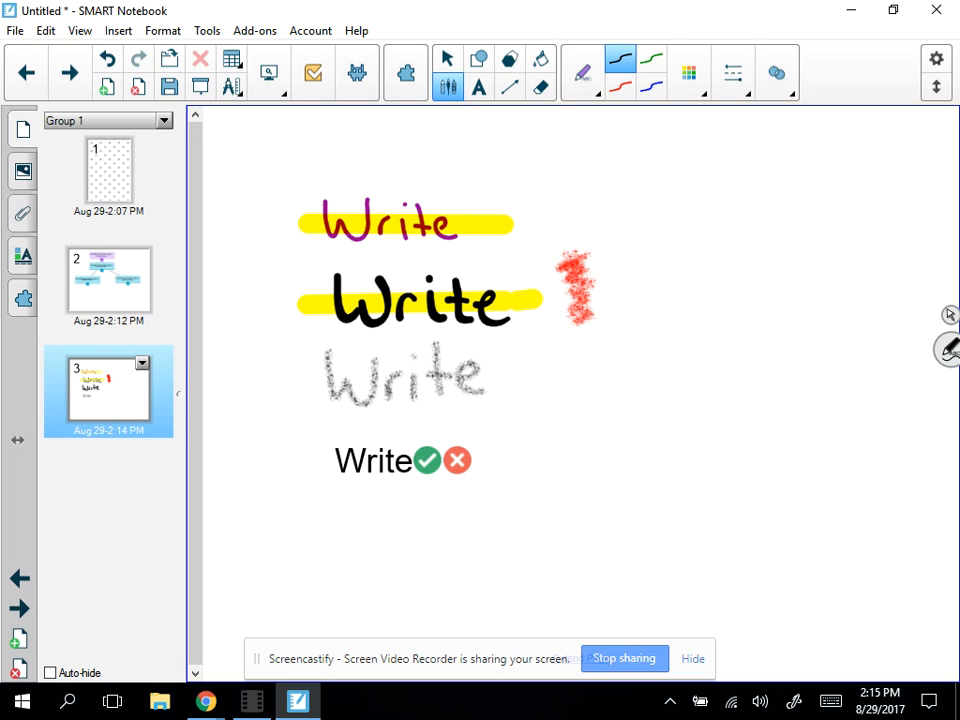
{"action": "left_click", "coordinate": [427, 460]}
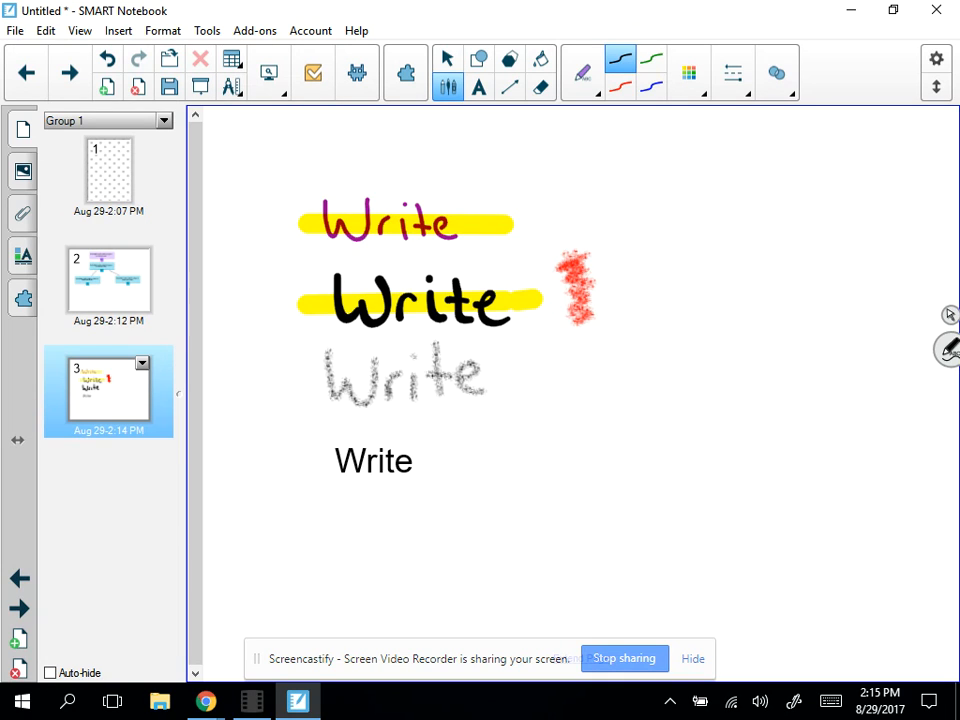
- With the Creative Pen's rainbow style, draw a long curving squiggle beside the written words
{"action": "left_click", "coordinate": [584, 75]}
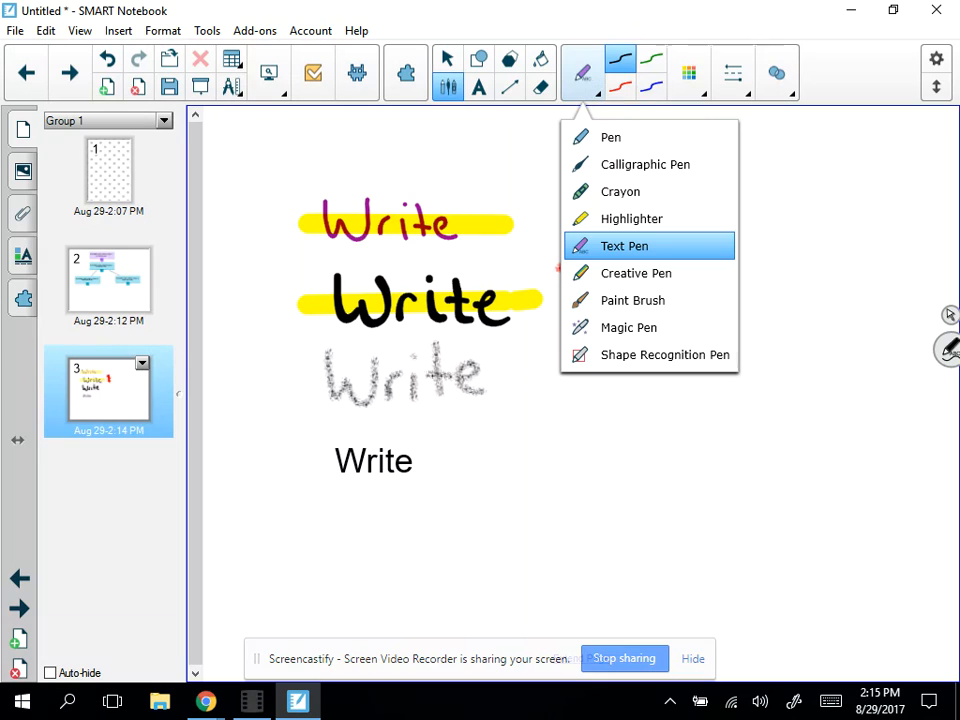
{"action": "left_click", "coordinate": [615, 274]}
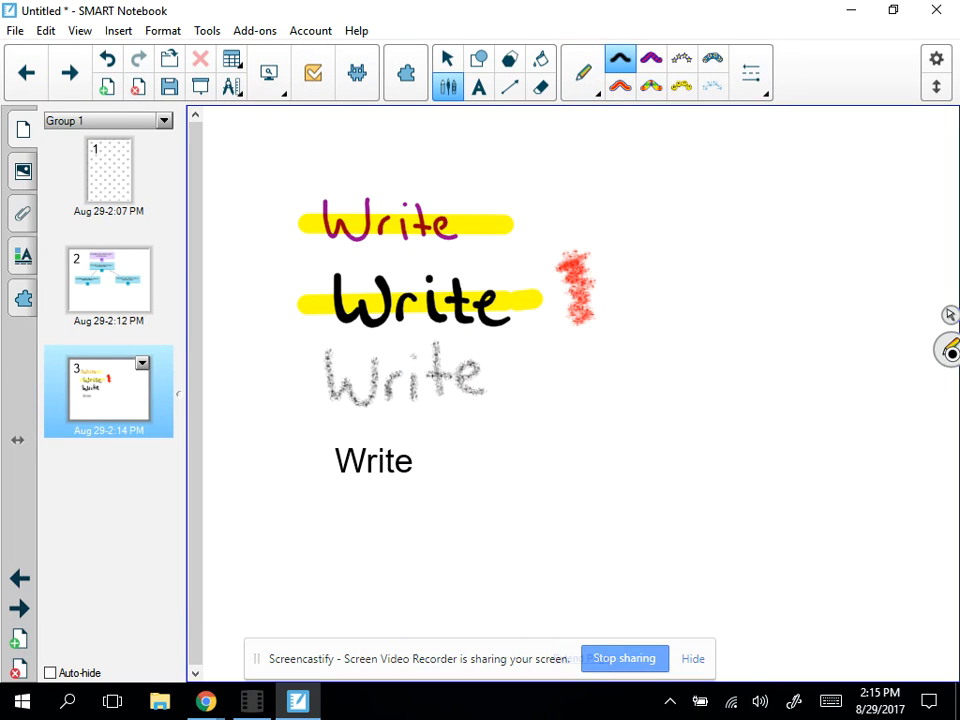
{"action": "left_click", "coordinate": [651, 86]}
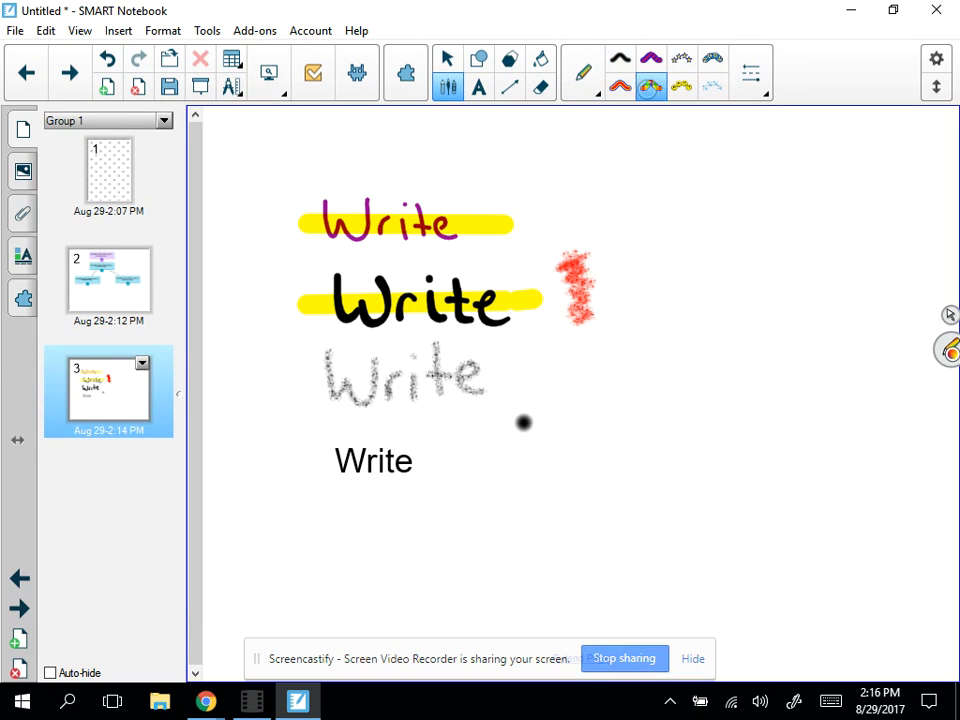
{"action": "mouse_move", "coordinate": [574, 404]}
{"action": "left_mouse_down"}
{"action": "mouse_move", "coordinate": [612, 342]}
{"action": "mouse_move", "coordinate": [711, 390]}
{"action": "mouse_move", "coordinate": [580, 185]}
{"action": "mouse_move", "coordinate": [665, 160]}
{"action": "mouse_move", "coordinate": [545, 245]}
{"action": "mouse_move", "coordinate": [520, 325]}
{"action": "left_mouse_up"}
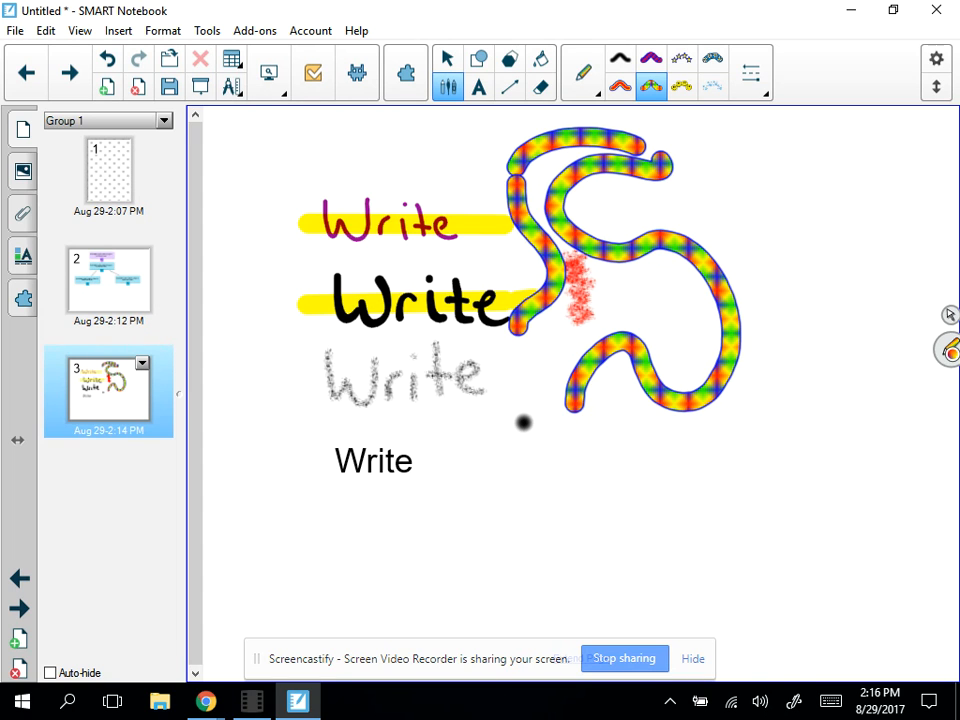
- With the Paint Brush in purple, paint looping strokes across the written words and the rainbow squiggle
{"action": "left_click", "coordinate": [597, 92]}
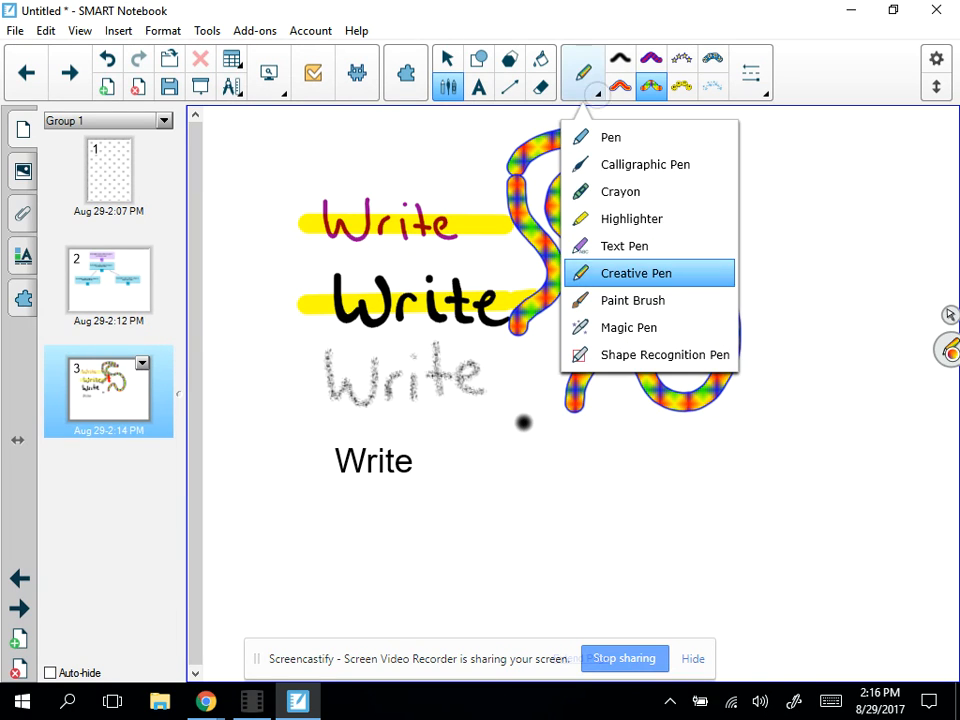
{"action": "left_click", "coordinate": [628, 301]}
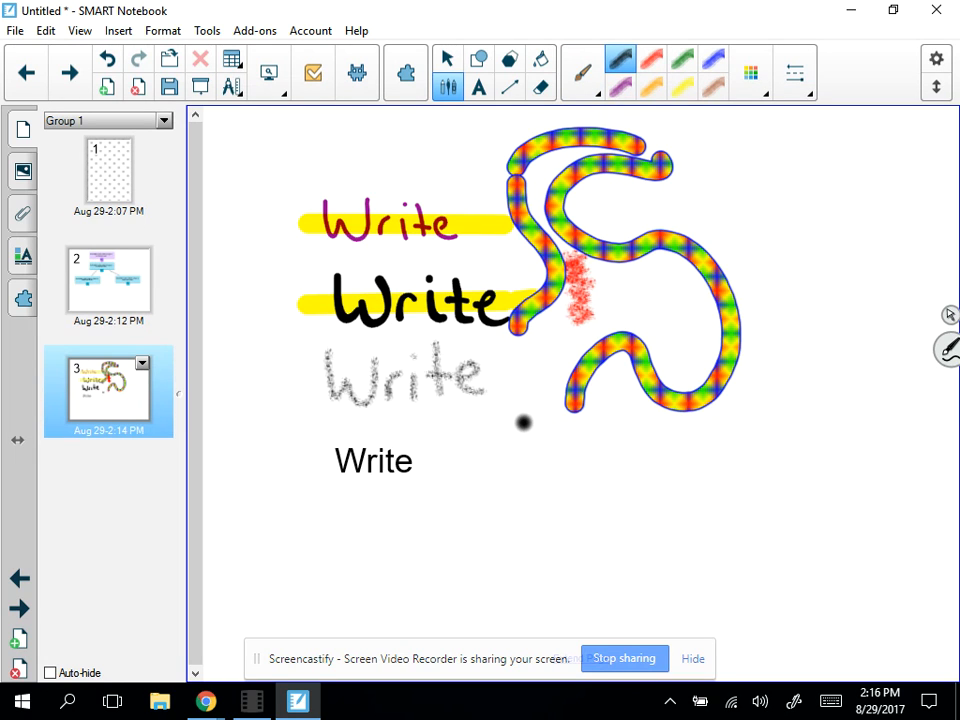
{"action": "left_click", "coordinate": [620, 87]}
{"action": "mouse_move", "coordinate": [428, 491]}
{"action": "left_mouse_down"}
{"action": "mouse_move", "coordinate": [461, 429]}
{"action": "mouse_move", "coordinate": [645, 377]}
{"action": "mouse_move", "coordinate": [525, 358]}
{"action": "mouse_move", "coordinate": [310, 400]}
{"action": "mouse_move", "coordinate": [410, 247]}
{"action": "mouse_move", "coordinate": [480, 215]}
{"action": "left_mouse_up"}
{"action": "left_click", "coordinate": [466, 171]}
{"action": "mouse_move", "coordinate": [408, 160]}
{"action": "left_mouse_down"}
{"action": "mouse_move", "coordinate": [475, 277]}
{"action": "mouse_move", "coordinate": [467, 326]}
{"action": "left_mouse_up"}
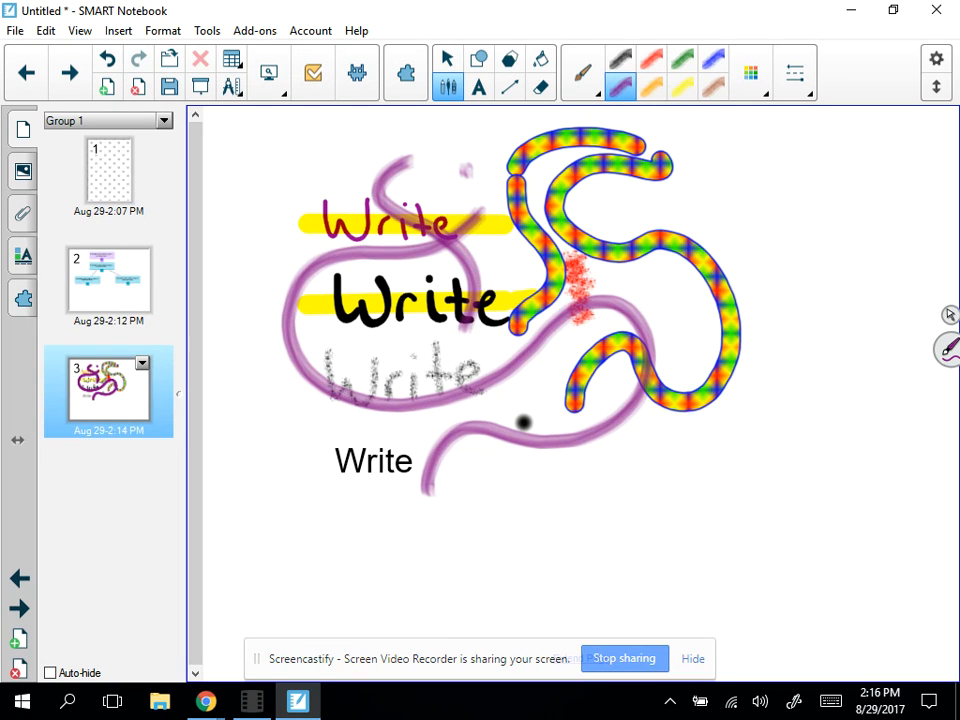
- With the Magic Pen, spotlight the calligraphic and crayon words, then magnify the calligraphic "Write", closing each view
{"action": "left_click", "coordinate": [583, 75]}
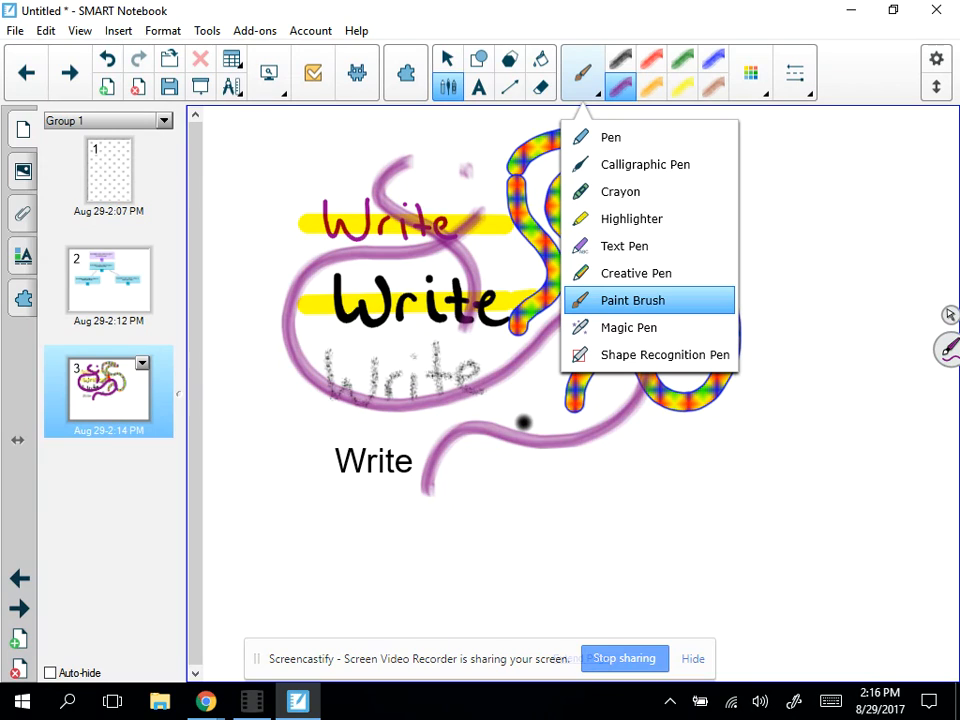
{"action": "left_click", "coordinate": [628, 327]}
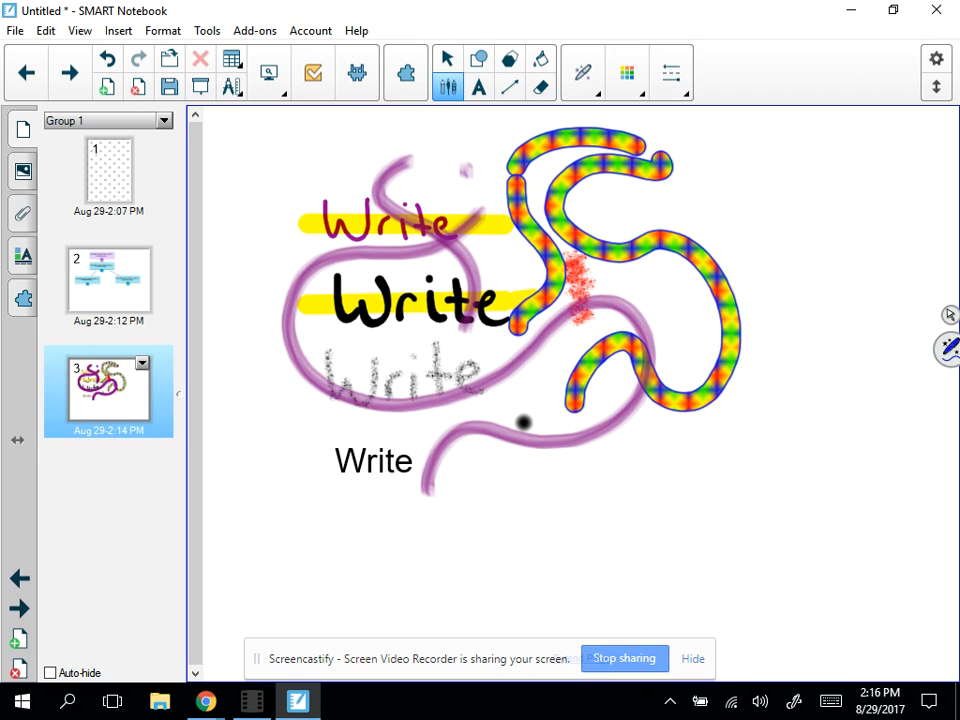
{"action": "mouse_move", "coordinate": [422, 263]}
{"action": "left_mouse_down"}
{"action": "mouse_move", "coordinate": [351, 329]}
{"action": "mouse_move", "coordinate": [490, 441]}
{"action": "mouse_move", "coordinate": [516, 281]}
{"action": "mouse_move", "coordinate": [412, 261]}
{"action": "left_mouse_up"}
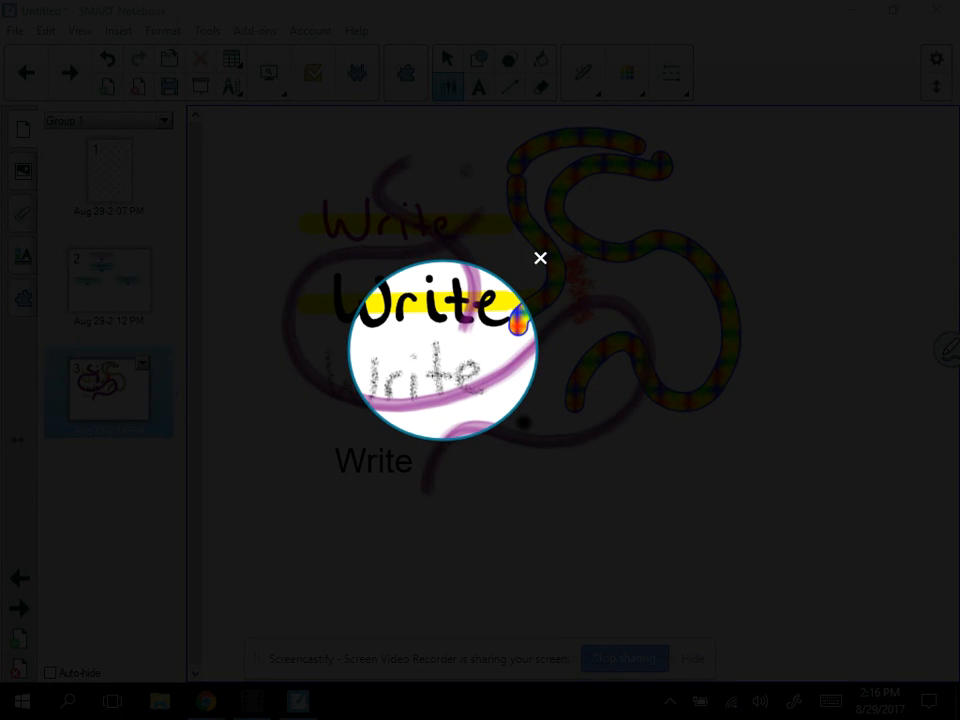
{"action": "left_click", "coordinate": [540, 258]}
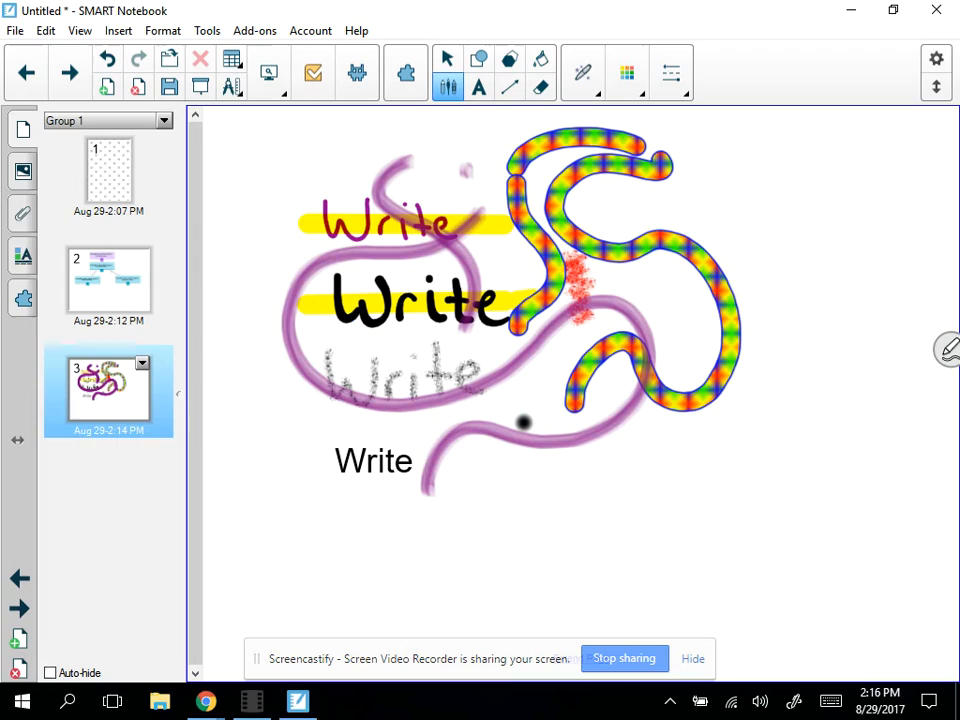
{"action": "mouse_move", "coordinate": [320, 244]}
{"action": "left_mouse_down"}
{"action": "mouse_move", "coordinate": [320, 331]}
{"action": "mouse_move", "coordinate": [408, 347]}
{"action": "mouse_move", "coordinate": [499, 347]}
{"action": "mouse_move", "coordinate": [506, 269]}
{"action": "mouse_move", "coordinate": [467, 256]}
{"action": "mouse_move", "coordinate": [320, 248]}
{"action": "left_mouse_up"}
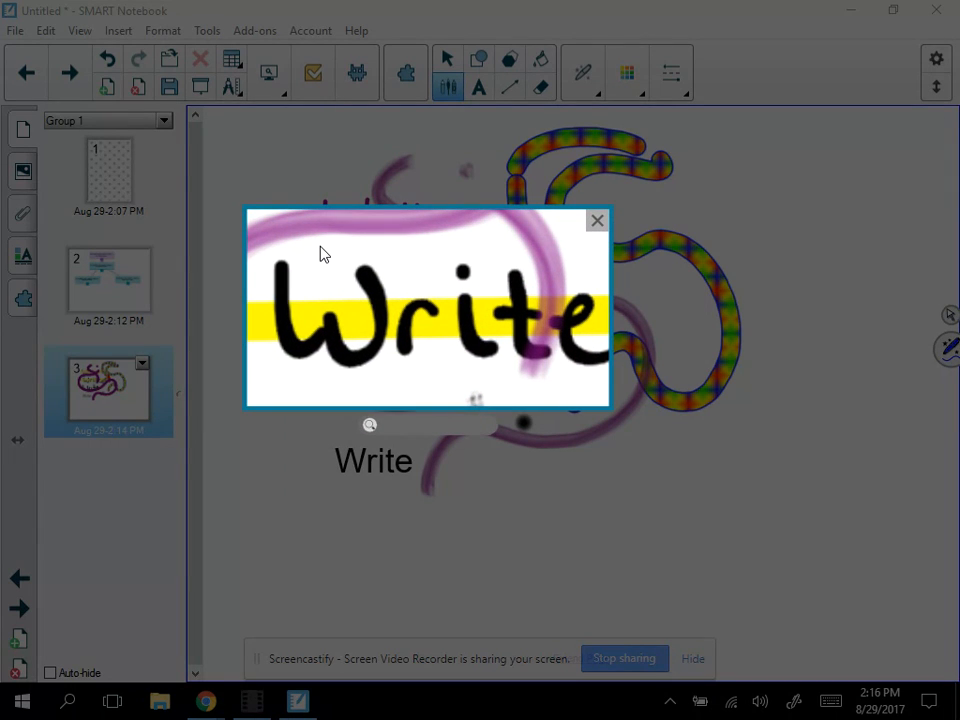
{"action": "key", "text": "Escape"}
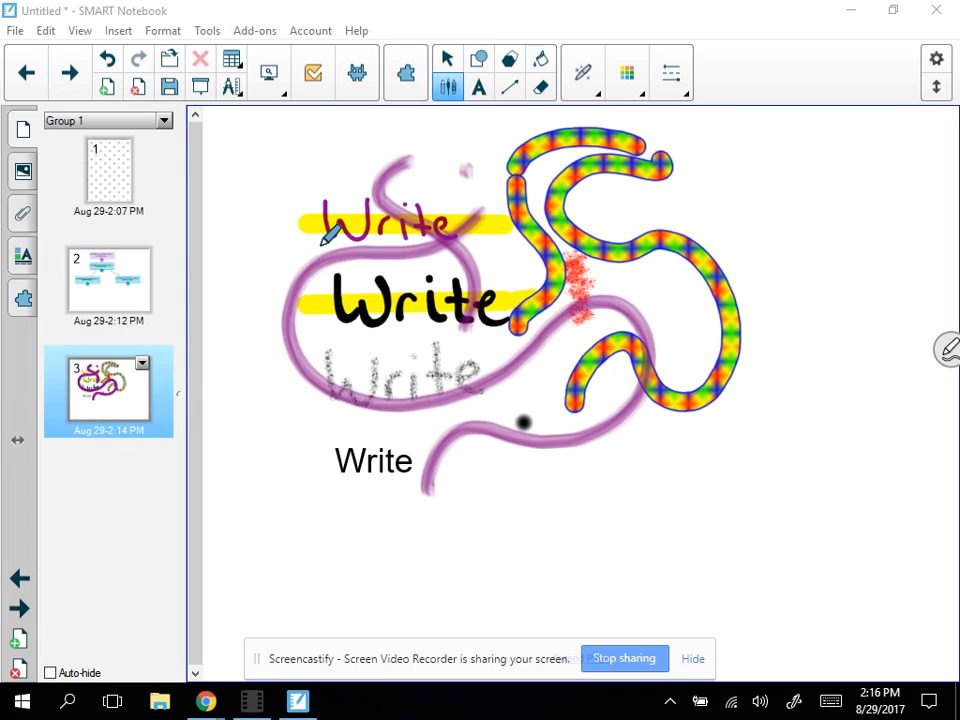
- Handwrite in the blank area below the purple brush stroke with the Magic Pen's fading ink
{"action": "mouse_move", "coordinate": [482, 482]}
{"action": "left_mouse_down"}
{"action": "mouse_move", "coordinate": [499, 528]}
{"action": "mouse_move", "coordinate": [535, 483]}
{"action": "left_mouse_up"}
{"action": "mouse_move", "coordinate": [540, 500]}
{"action": "left_mouse_down"}
{"action": "mouse_move", "coordinate": [544, 512]}
{"action": "mouse_move", "coordinate": [558, 493]}
{"action": "mouse_move", "coordinate": [564, 515]}
{"action": "mouse_move", "coordinate": [590, 500]}
{"action": "mouse_move", "coordinate": [592, 515]}
{"action": "left_mouse_up"}
{"action": "mouse_move", "coordinate": [568, 492]}
{"action": "left_mouse_down"}
{"action": "mouse_move", "coordinate": [596, 487]}
{"action": "mouse_move", "coordinate": [637, 503]}
{"action": "left_mouse_up"}
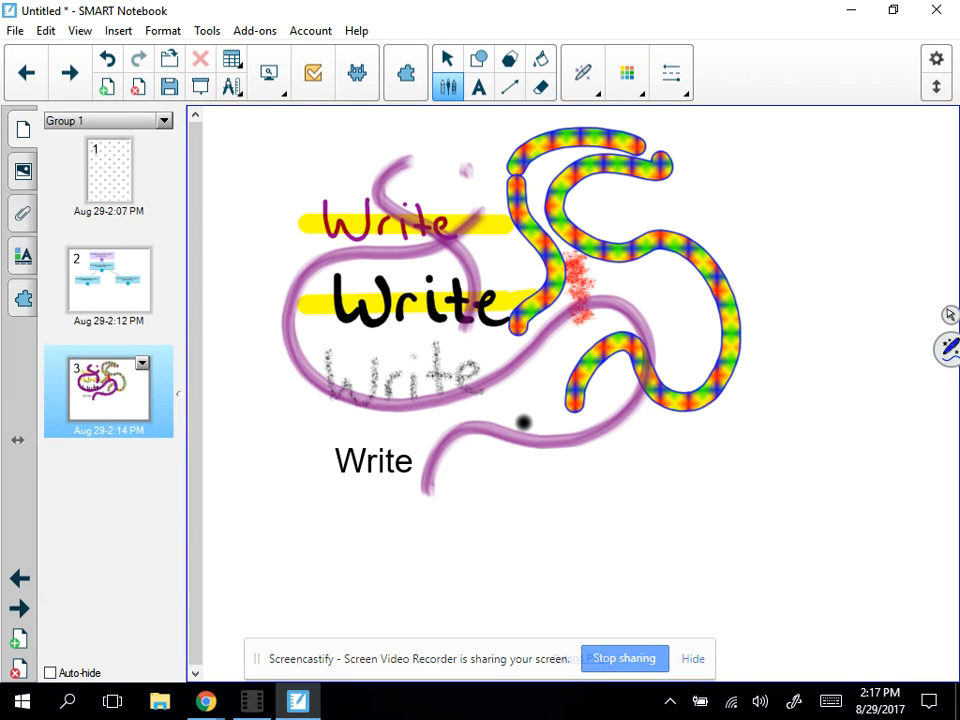
- Sketch a triangle, a circle and a square below the brush strokes with the Shape Recognition Pen
{"action": "left_click", "coordinate": [583, 74]}
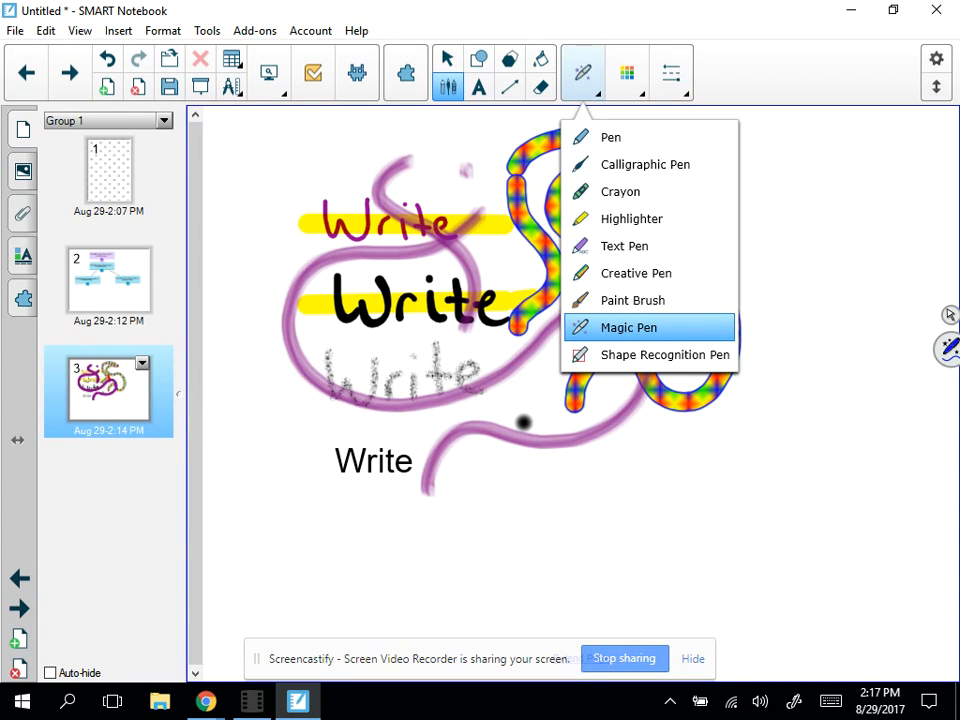
{"action": "left_click", "coordinate": [664, 355]}
{"action": "mouse_move", "coordinate": [566, 470]}
{"action": "left_mouse_down"}
{"action": "mouse_move", "coordinate": [551, 493]}
{"action": "mouse_move", "coordinate": [553, 531]}
{"action": "mouse_move", "coordinate": [621, 561]}
{"action": "mouse_move", "coordinate": [566, 470]}
{"action": "left_mouse_up"}
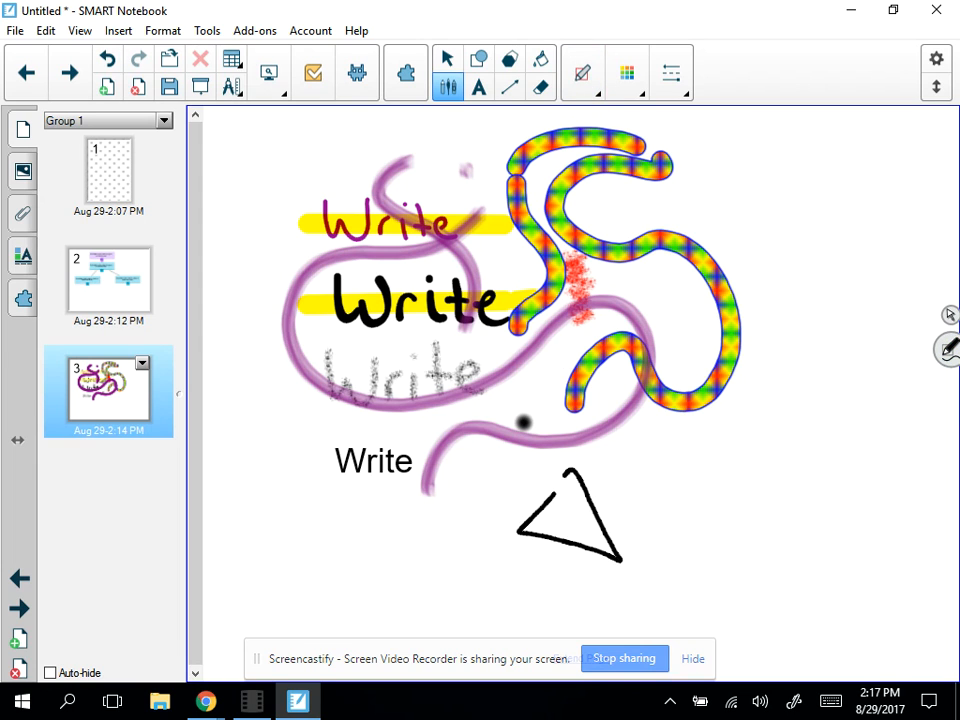
{"action": "mouse_move", "coordinate": [636, 448]}
{"action": "left_mouse_down"}
{"action": "mouse_move", "coordinate": [707, 445]}
{"action": "mouse_move", "coordinate": [645, 449]}
{"action": "left_mouse_up"}
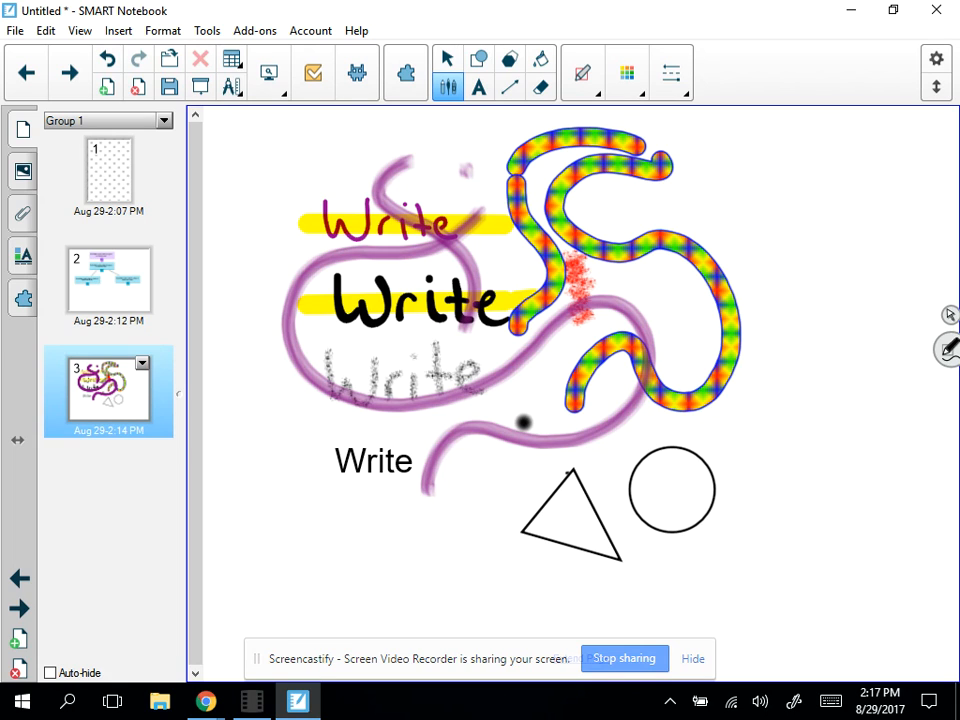
{"action": "mouse_move", "coordinate": [391, 499]}
{"action": "left_mouse_down"}
{"action": "mouse_move", "coordinate": [392, 553]}
{"action": "mouse_move", "coordinate": [468, 546]}
{"action": "mouse_move", "coordinate": [393, 500]}
{"action": "left_mouse_up"}
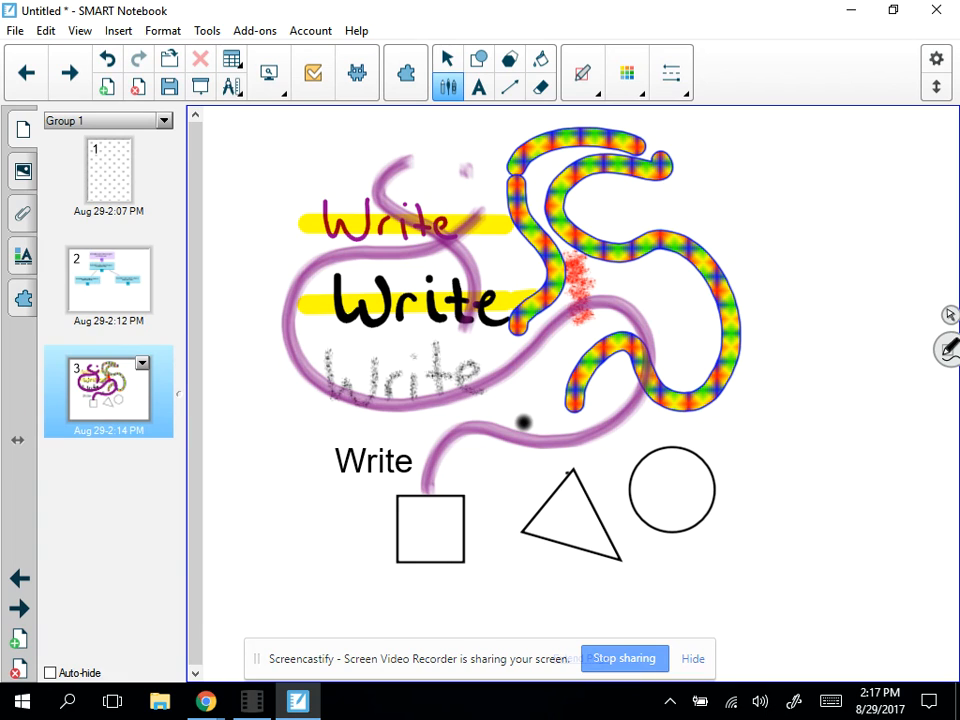
- Erase the handwritten words and parts of the surrounding highlighter, rainbow and purple strokes with the medium eraser
{"action": "left_click", "coordinate": [541, 87]}
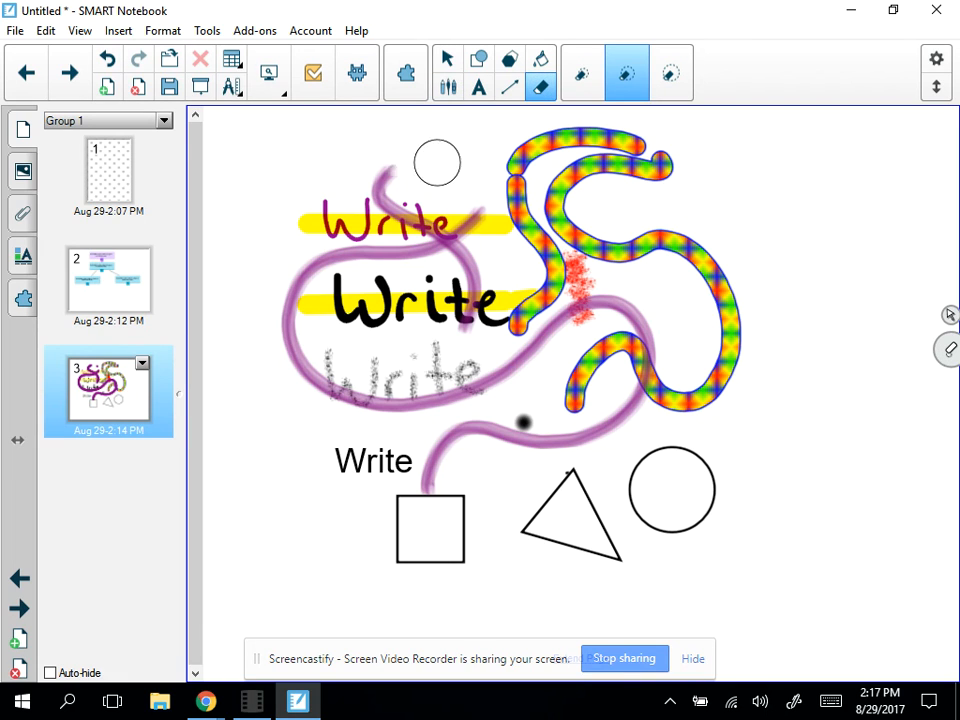
{"action": "mouse_move", "coordinate": [519, 175]}
{"action": "left_mouse_down"}
{"action": "mouse_move", "coordinate": [302, 261]}
{"action": "mouse_move", "coordinate": [330, 290]}
{"action": "mouse_move", "coordinate": [302, 321]}
{"action": "mouse_move", "coordinate": [358, 338]}
{"action": "mouse_move", "coordinate": [345, 407]}
{"action": "mouse_move", "coordinate": [349, 456]}
{"action": "mouse_move", "coordinate": [416, 463]}
{"action": "mouse_move", "coordinate": [399, 507]}
{"action": "left_mouse_up"}
{"action": "mouse_move", "coordinate": [438, 468]}
{"action": "left_mouse_down"}
{"action": "mouse_move", "coordinate": [565, 446]}
{"action": "mouse_move", "coordinate": [474, 427]}
{"action": "mouse_move", "coordinate": [474, 391]}
{"action": "mouse_move", "coordinate": [441, 326]}
{"action": "mouse_move", "coordinate": [394, 276]}
{"action": "mouse_move", "coordinate": [429, 210]}
{"action": "mouse_move", "coordinate": [463, 229]}
{"action": "mouse_move", "coordinate": [489, 308]}
{"action": "mouse_move", "coordinate": [443, 304]}
{"action": "mouse_move", "coordinate": [388, 317]}
{"action": "mouse_move", "coordinate": [583, 377]}
{"action": "mouse_move", "coordinate": [595, 340]}
{"action": "left_mouse_up"}
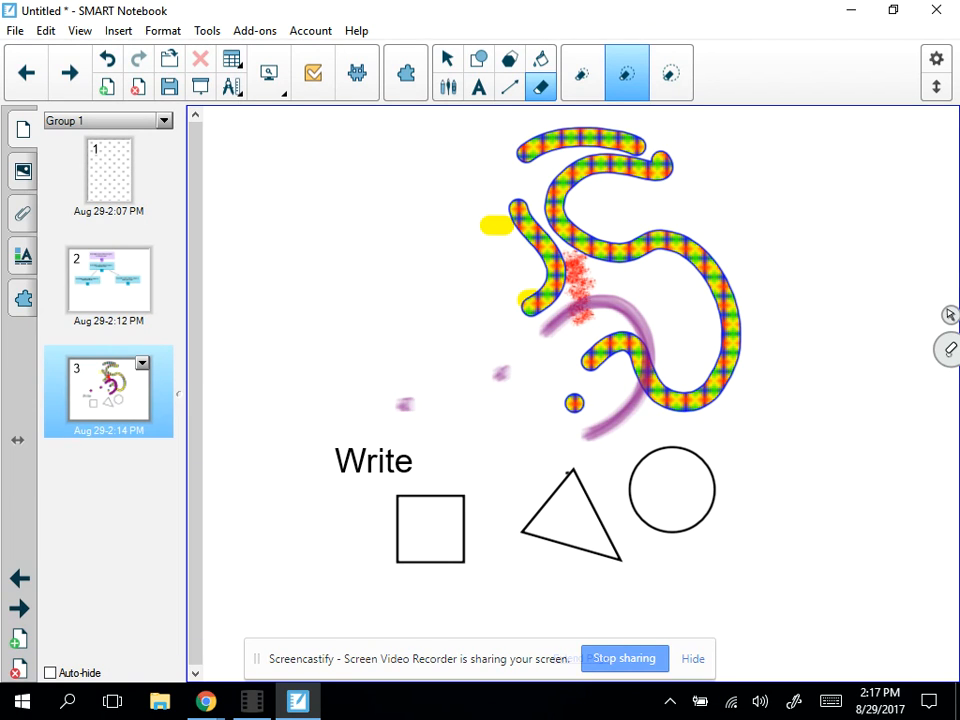
- Add the text "hello" in Arial in the erased area beside the rainbow squiggle
{"action": "left_click", "coordinate": [479, 86]}
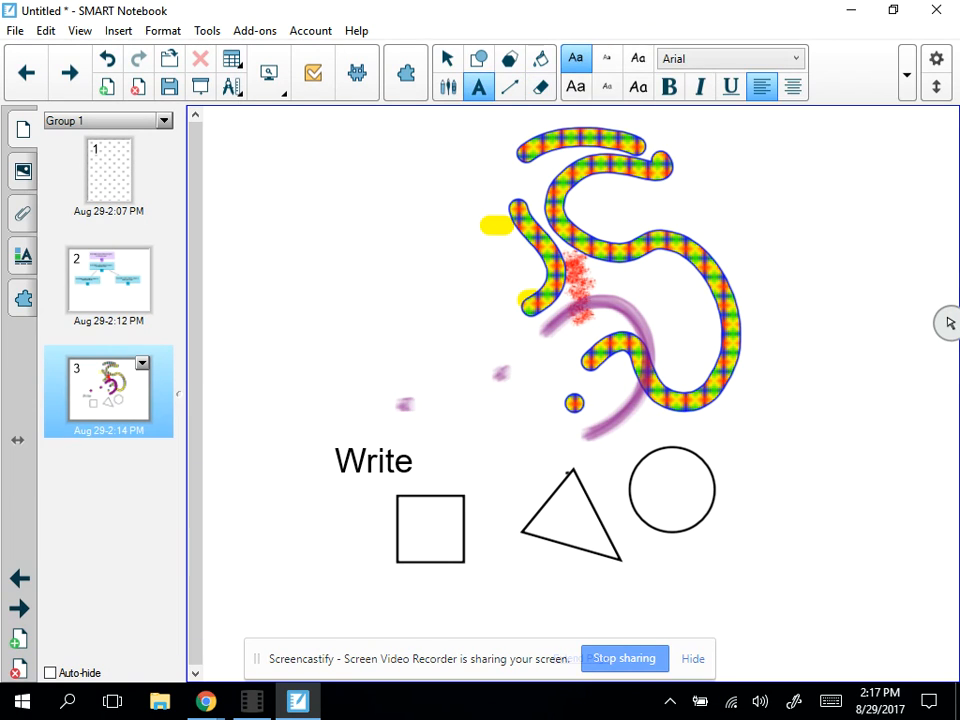
{"action": "left_click", "coordinate": [327, 210]}
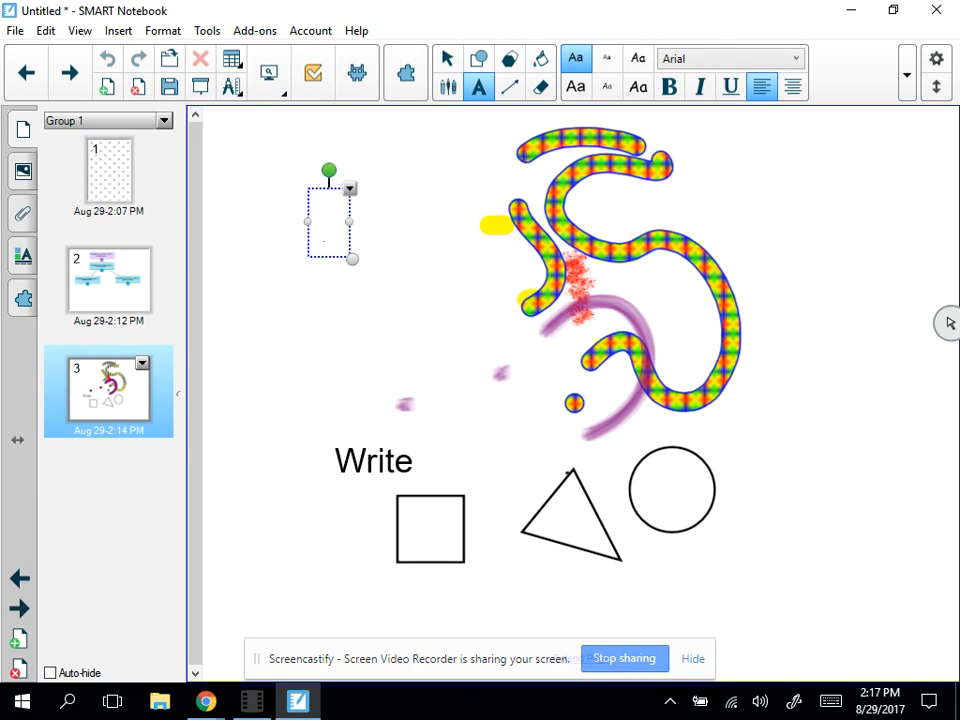
{"action": "type", "text": "hello"}
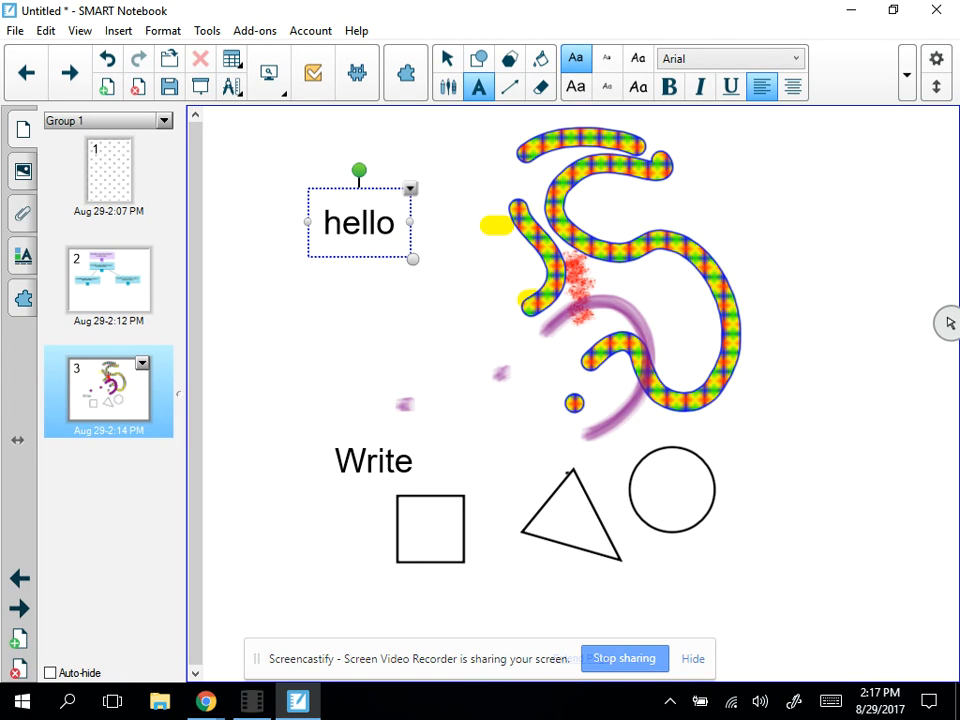
{"action": "left_click", "coordinate": [948, 319]}
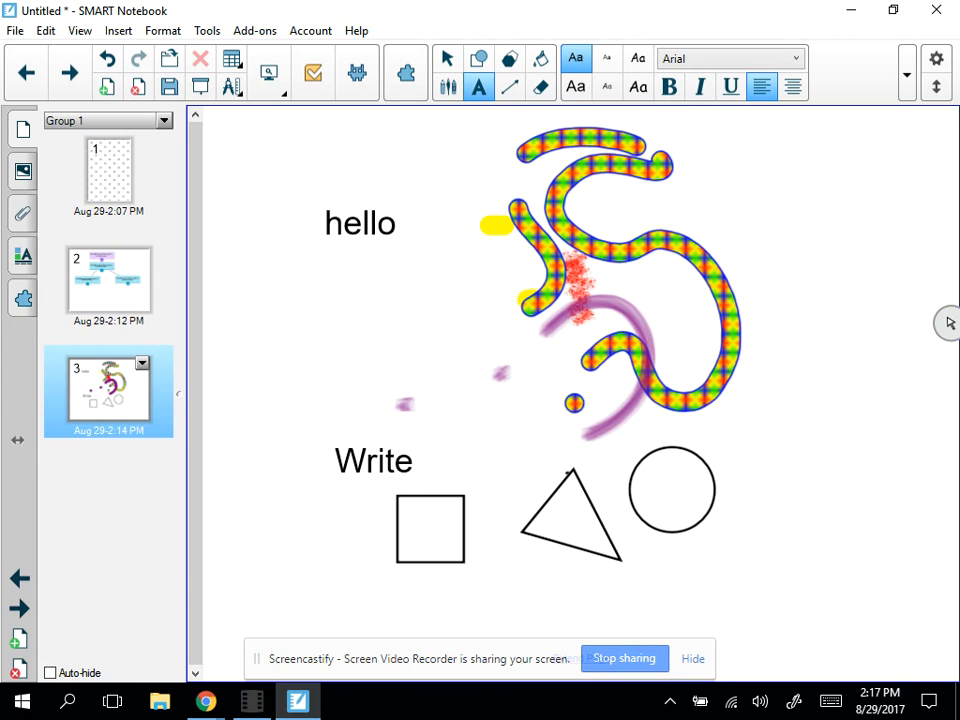
- Move the text "hello" down and to the right, and shift the rainbow squiggle left and slightly down toward it
{"action": "left_click", "coordinate": [360, 223]}
{"action": "mouse_move", "coordinate": [360, 223]}
{"action": "left_mouse_down"}
{"action": "mouse_move", "coordinate": [360, 244]}
{"action": "mouse_move", "coordinate": [437, 302]}
{"action": "mouse_move", "coordinate": [409, 332]}
{"action": "mouse_move", "coordinate": [471, 326]}
{"action": "mouse_move", "coordinate": [440, 321]}
{"action": "left_mouse_up"}
{"action": "left_click", "coordinate": [640, 246]}
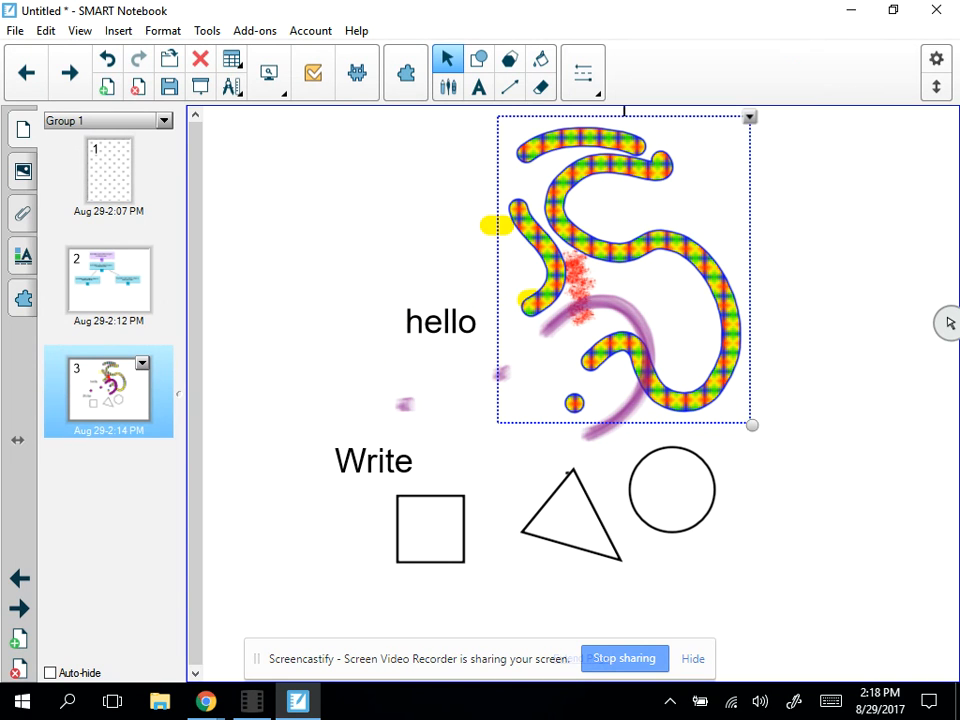
{"action": "left_click_drag", "start_coordinate": [640, 246], "coordinate": [609, 229]}
{"action": "left_click_drag", "start_coordinate": [455, 257], "coordinate": [388, 285]}
{"action": "left_click_drag", "start_coordinate": [609, 229], "coordinate": [595, 262]}
{"action": "left_click", "coordinate": [501, 373]}
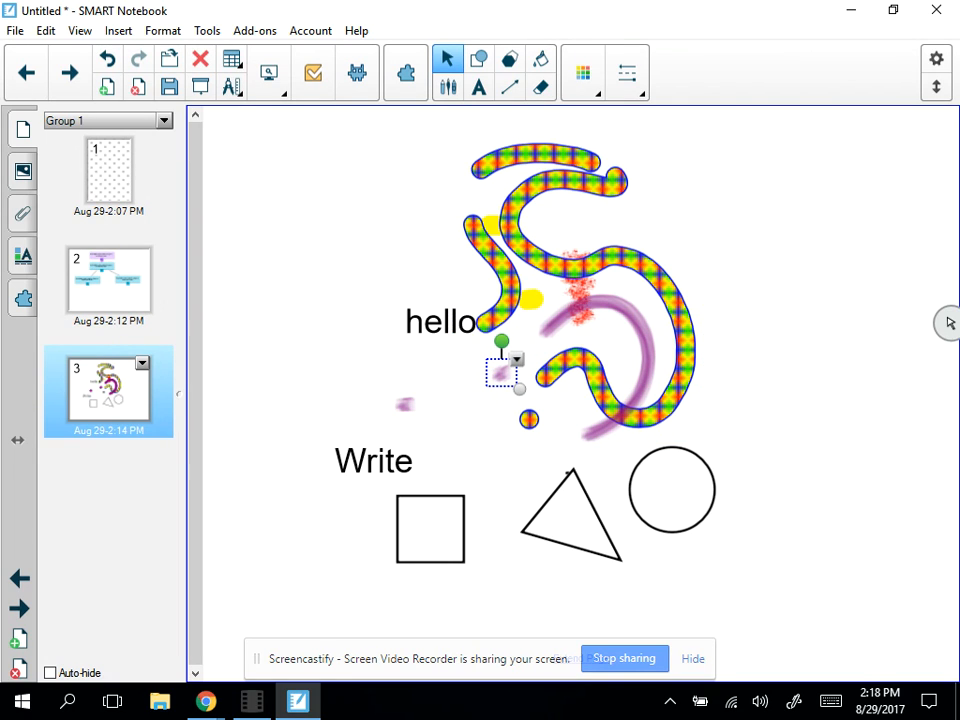
- Display the regular polygon choices and the available line styles
{"action": "left_click", "coordinate": [510, 58]}
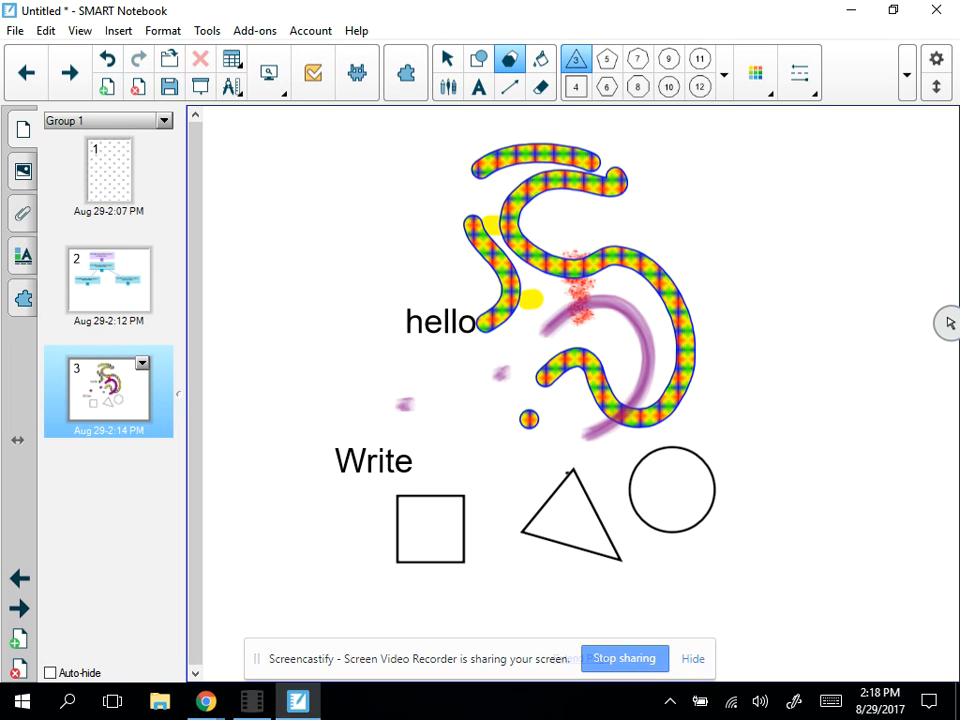
{"action": "left_click", "coordinate": [510, 87]}
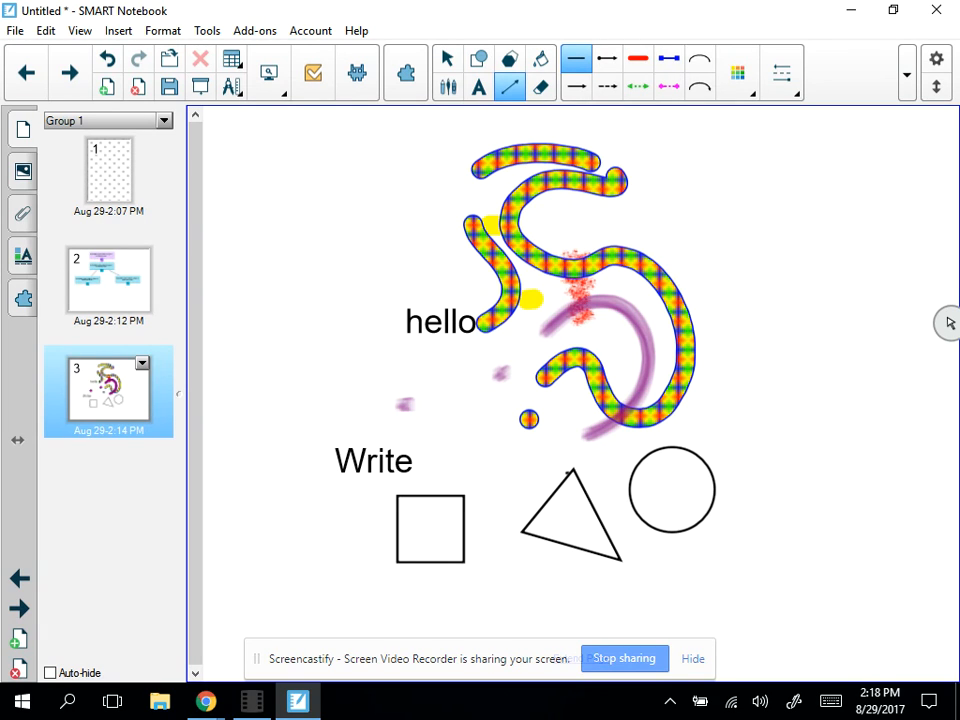
- Fill the circle, the triangle and the square with solid blue
{"action": "left_click", "coordinate": [538, 62]}
{"action": "left_click", "coordinate": [582, 72]}
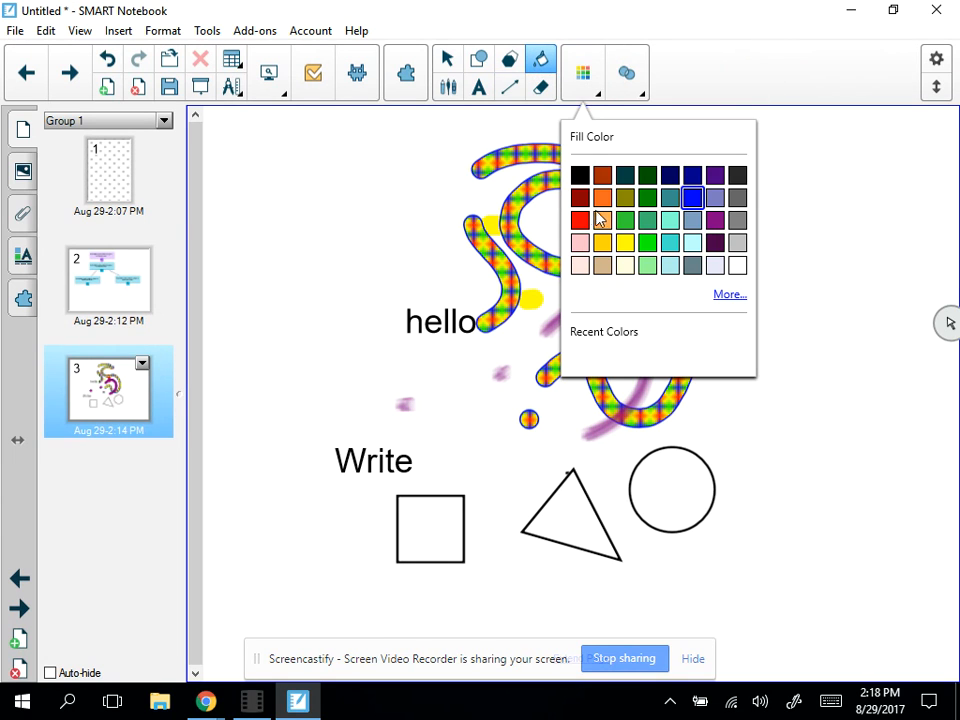
{"action": "left_click", "coordinate": [688, 462]}
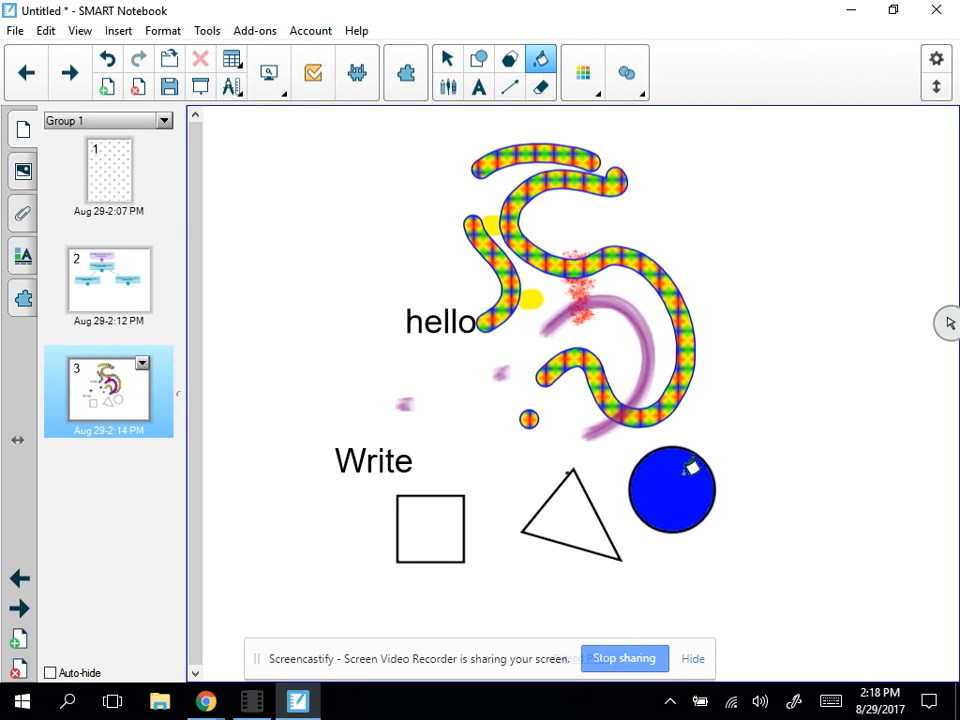
{"action": "left_click", "coordinate": [570, 508]}
{"action": "left_click", "coordinate": [458, 510]}
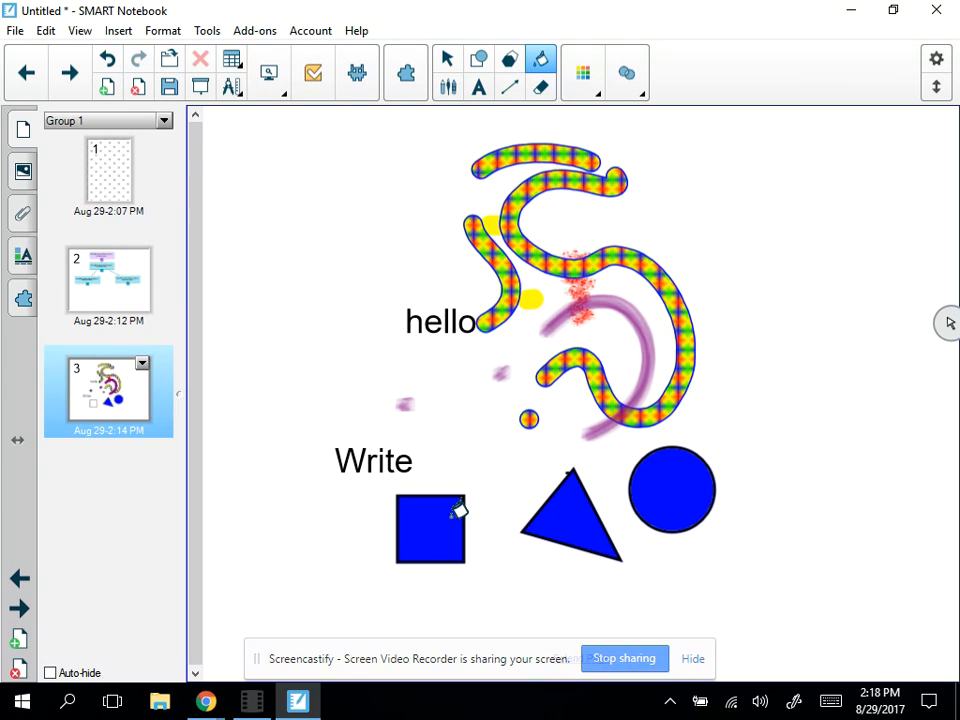
- Switch to the Eraser to show its size options
{"action": "left_click", "coordinate": [541, 87]}
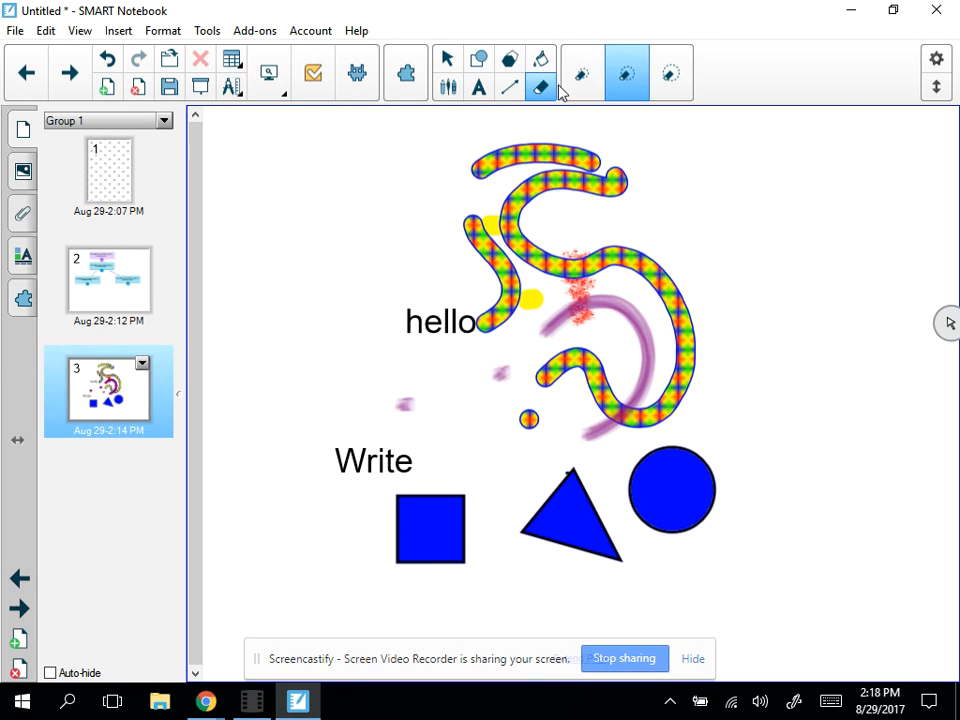